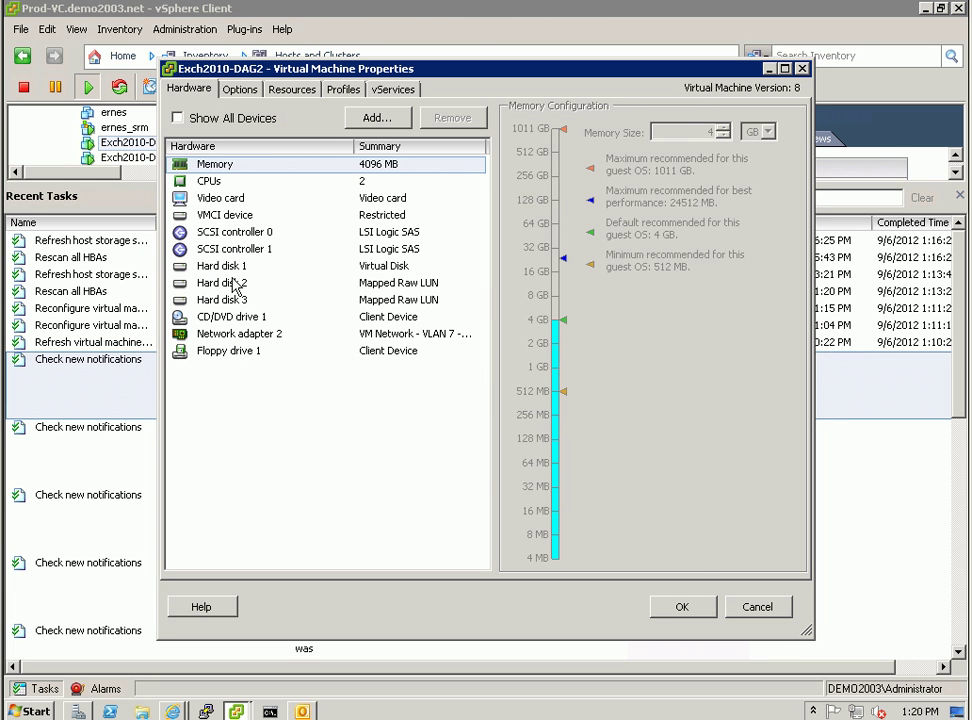
Compare the mapped raw LUN settings of Hard disk 2 and Hard disk 3 on Exch2010-DAG2 and close the properties without changes
{"action": "left_click", "coordinate": [240, 283]}
{"action": "left_click", "coordinate": [257, 300]}
{"action": "left_click", "coordinate": [258, 285]}
{"action": "left_click", "coordinate": [270, 301]}
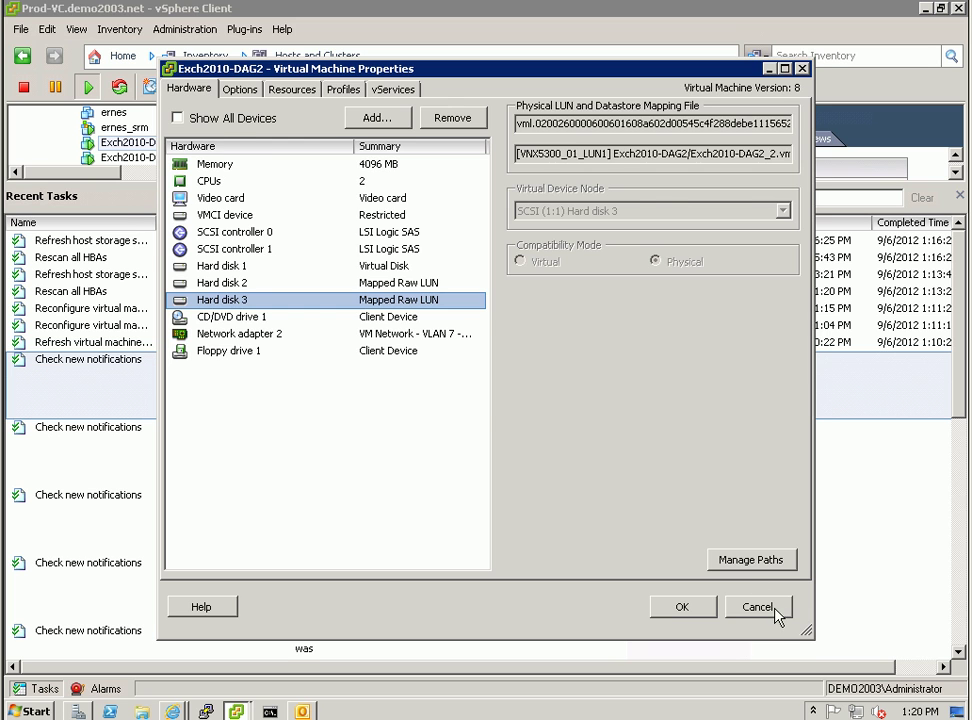
{"action": "left_click", "coordinate": [778, 609]}
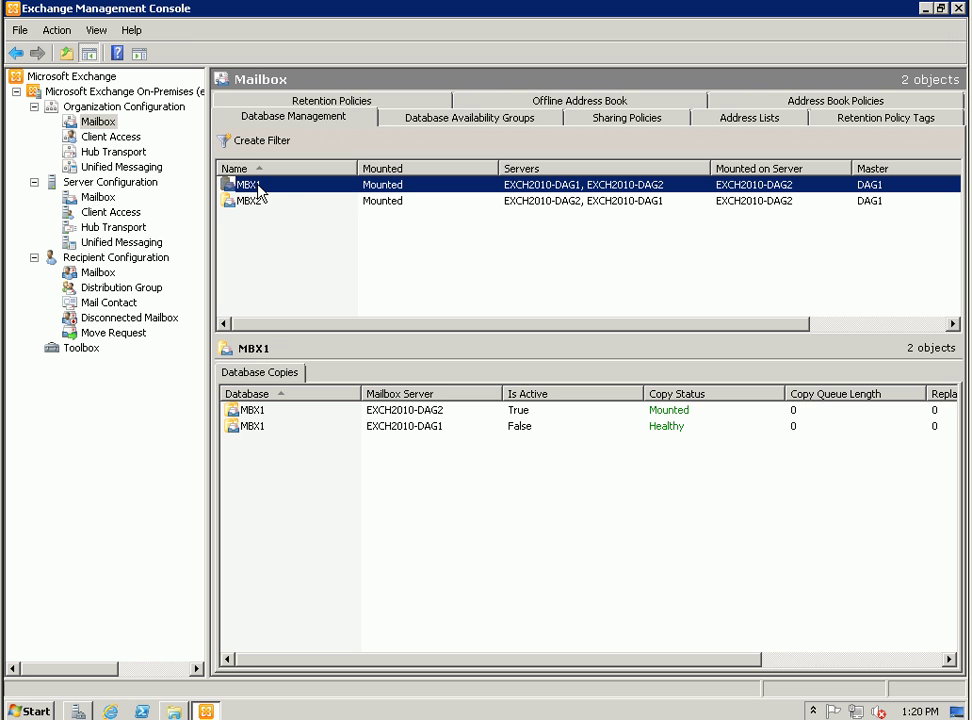
Review the database copies of MBX1 and MBX2 and locate MBX1.edb in the Database\MBX1 folder on Exch-DB (E:)
{"action": "left_click", "coordinate": [276, 202]}
{"action": "left_click", "coordinate": [276, 187]}
{"action": "left_click", "coordinate": [174, 710]}
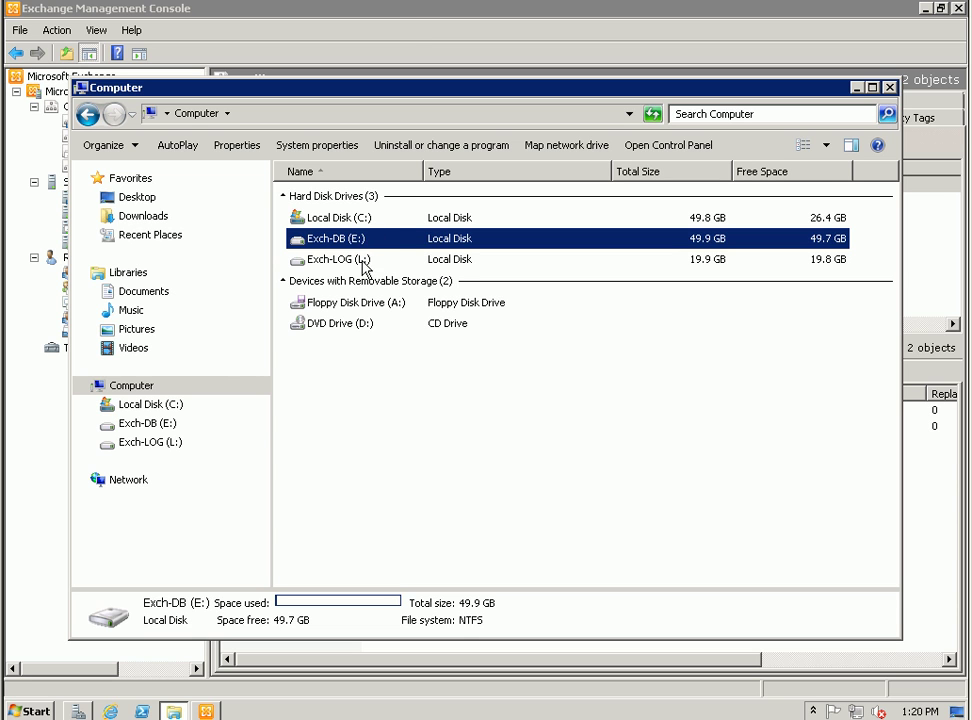
{"action": "double_click", "coordinate": [356, 240]}
{"action": "double_click", "coordinate": [325, 218]}
{"action": "left_click", "coordinate": [320, 199]}
{"action": "double_click", "coordinate": [320, 199]}
{"action": "left_click", "coordinate": [320, 219]}
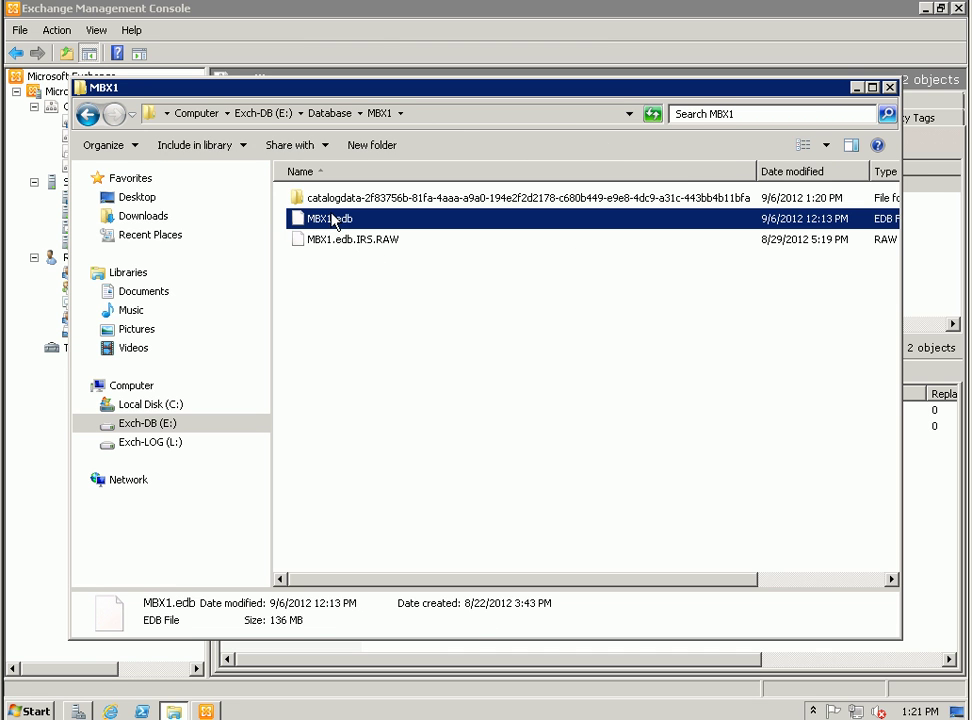
{"action": "left_click", "coordinate": [408, 343]}
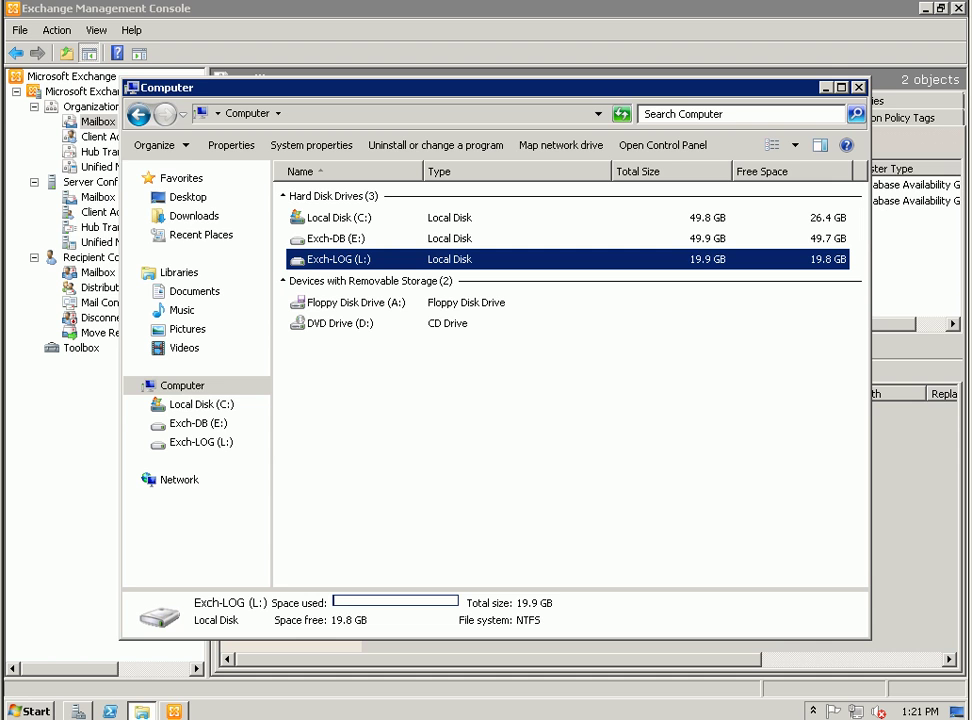
On EXCH2010-DAG2, look inside the Database folder on Exch-DB (E:) and return to the computer's drive list
{"action": "left_click", "coordinate": [406, 430]}
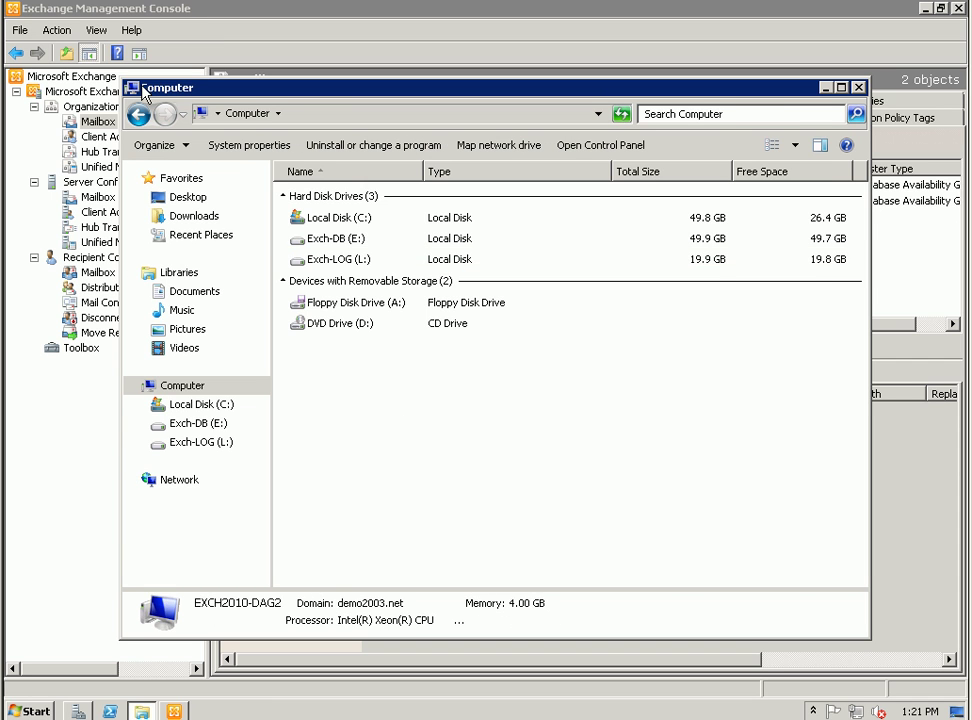
{"action": "double_click", "coordinate": [350, 247]}
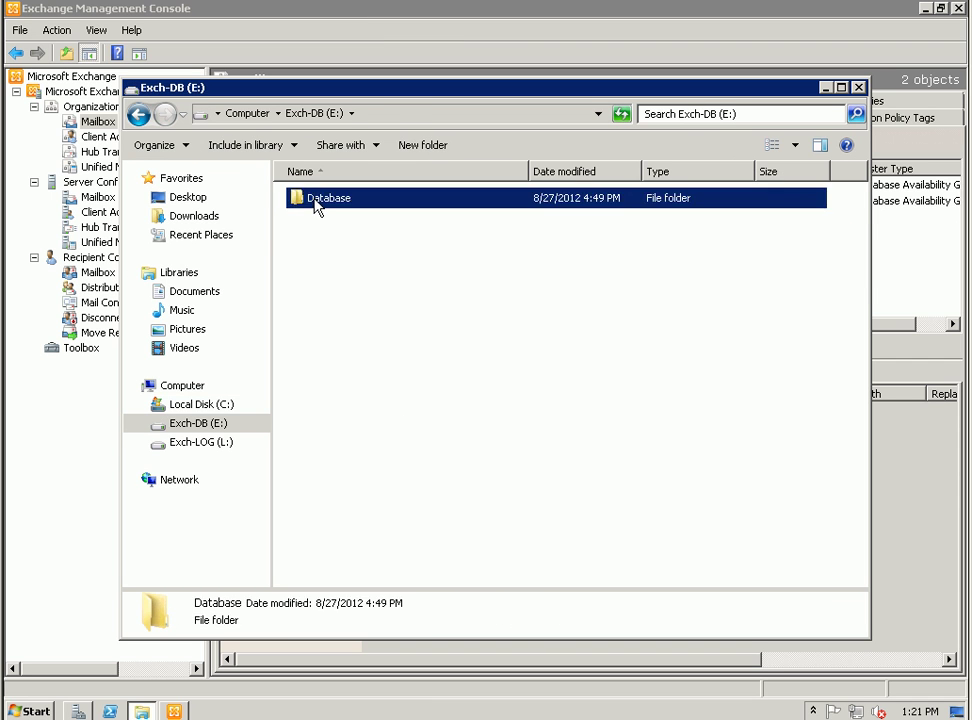
{"action": "double_click", "coordinate": [317, 203]}
{"action": "key", "text": "BackSpace"}
{"action": "key", "text": "BackSpace"}
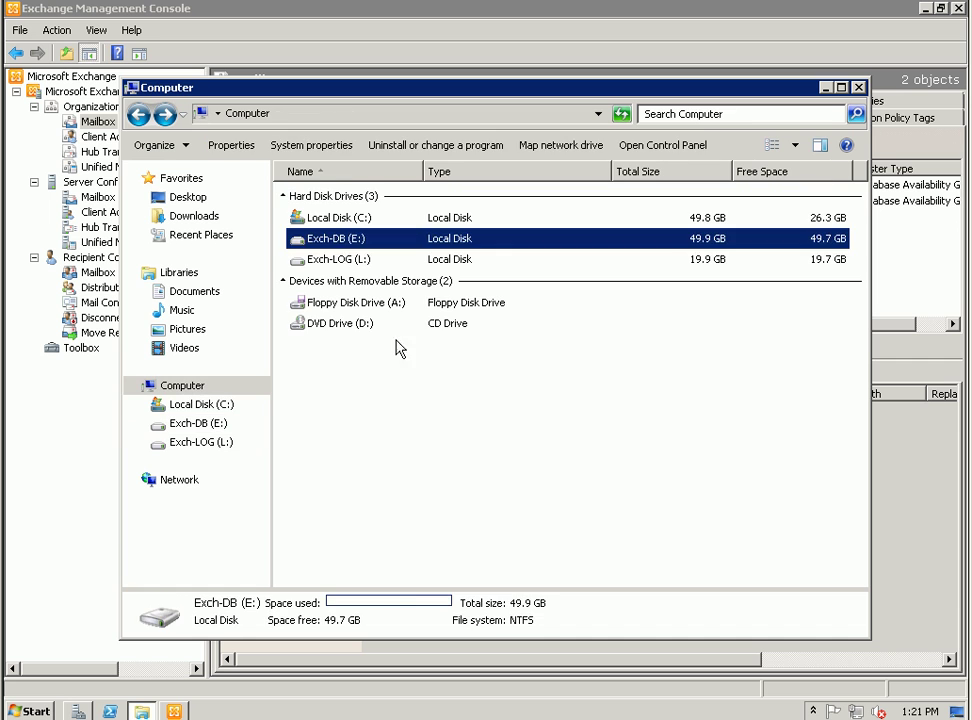
{"action": "left_click", "coordinate": [417, 487]}
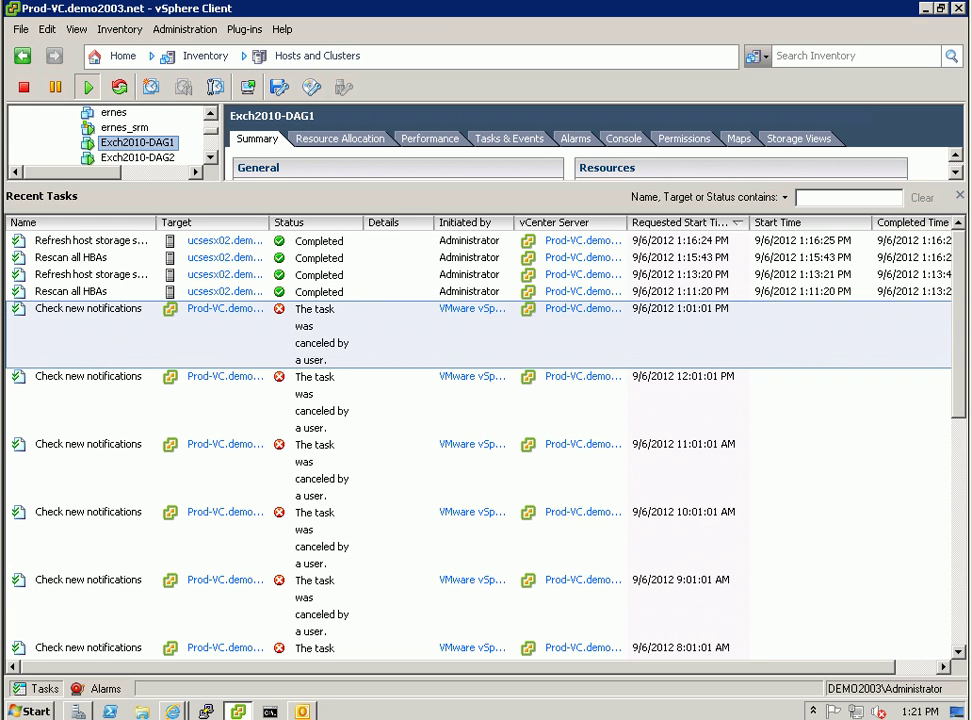
Switch to EMC AppSync and view the details of the ernes-vm-srm.demo2003.net host in the resources settings
{"action": "left_click", "coordinate": [173, 711]}
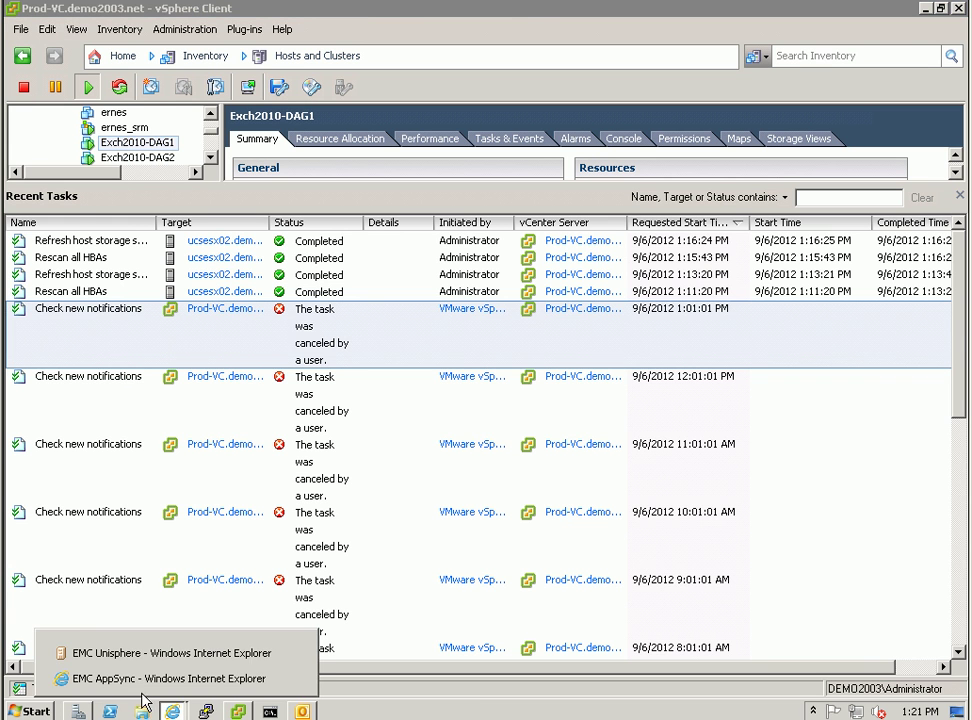
{"action": "left_click", "coordinate": [128, 681]}
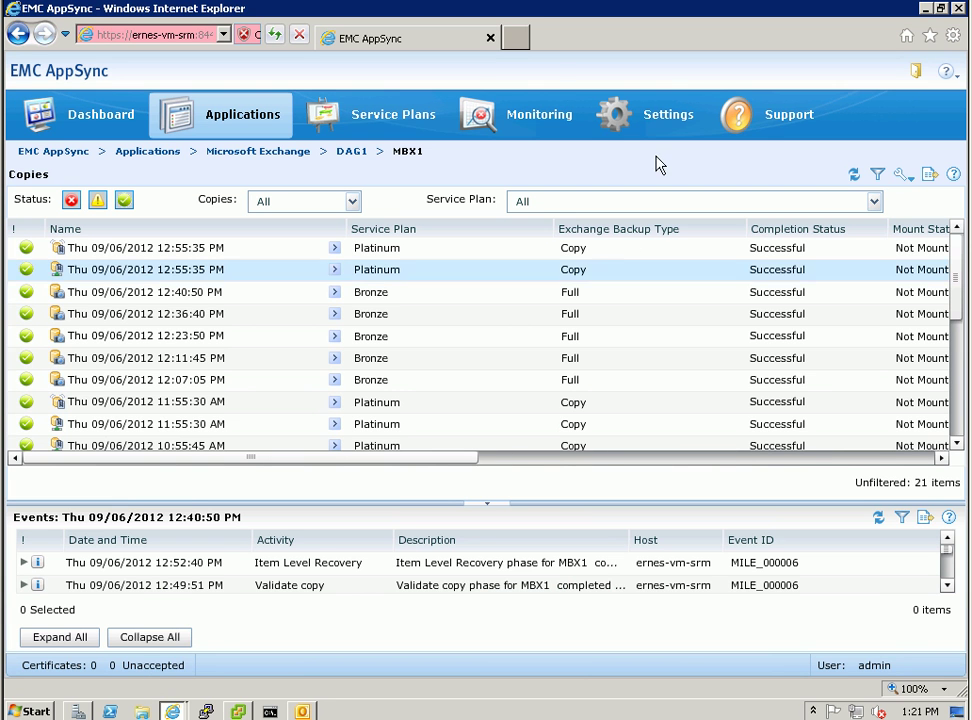
{"action": "left_click", "coordinate": [655, 113]}
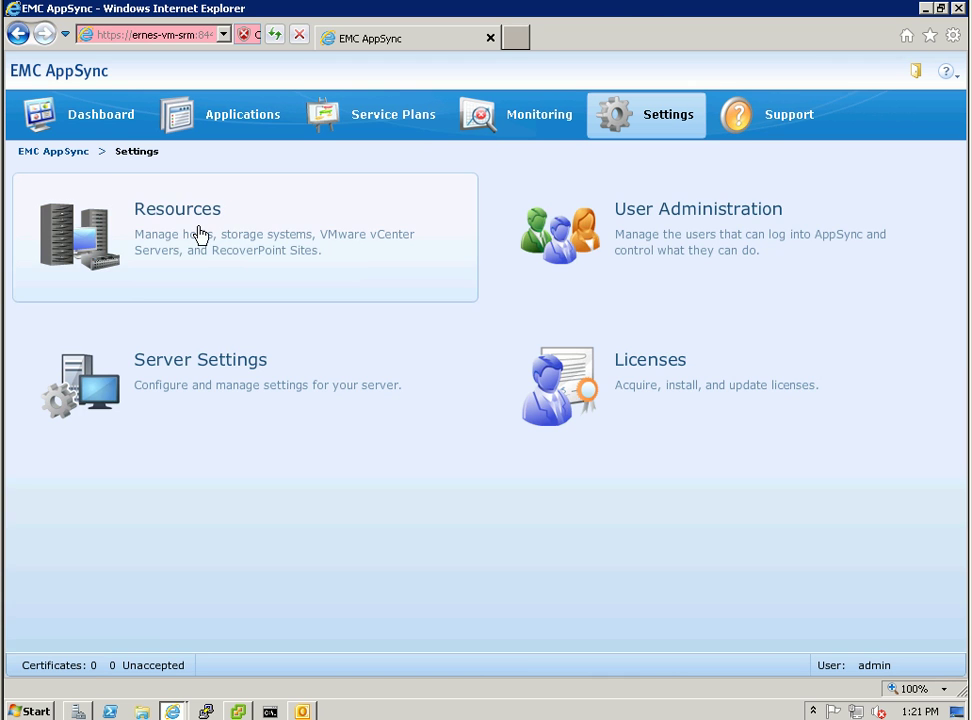
{"action": "left_click", "coordinate": [199, 232]}
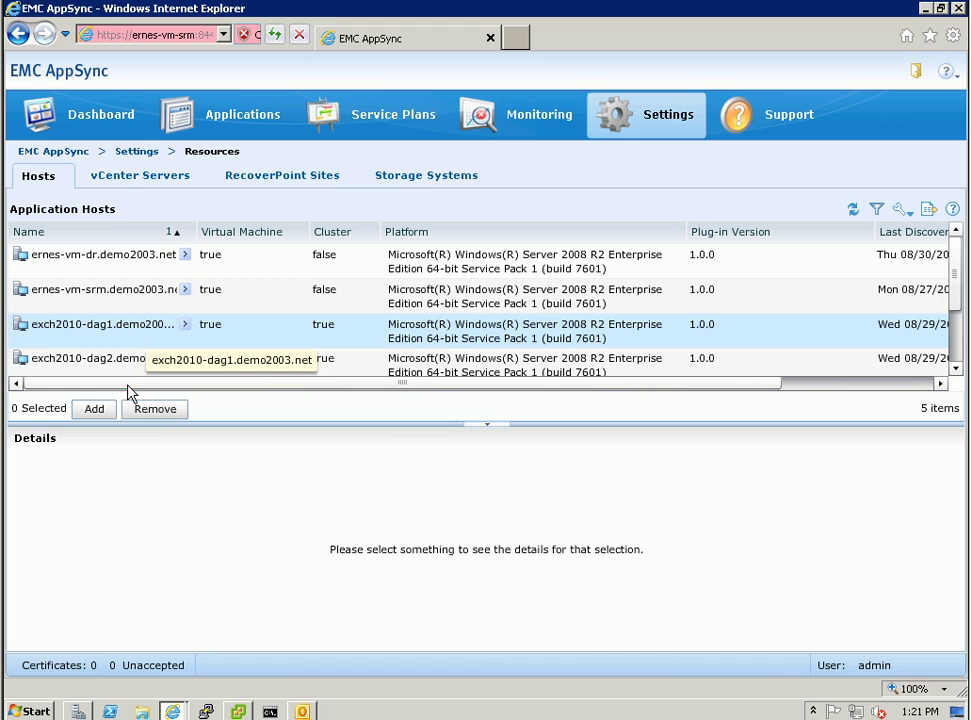
{"action": "left_click", "coordinate": [115, 305]}
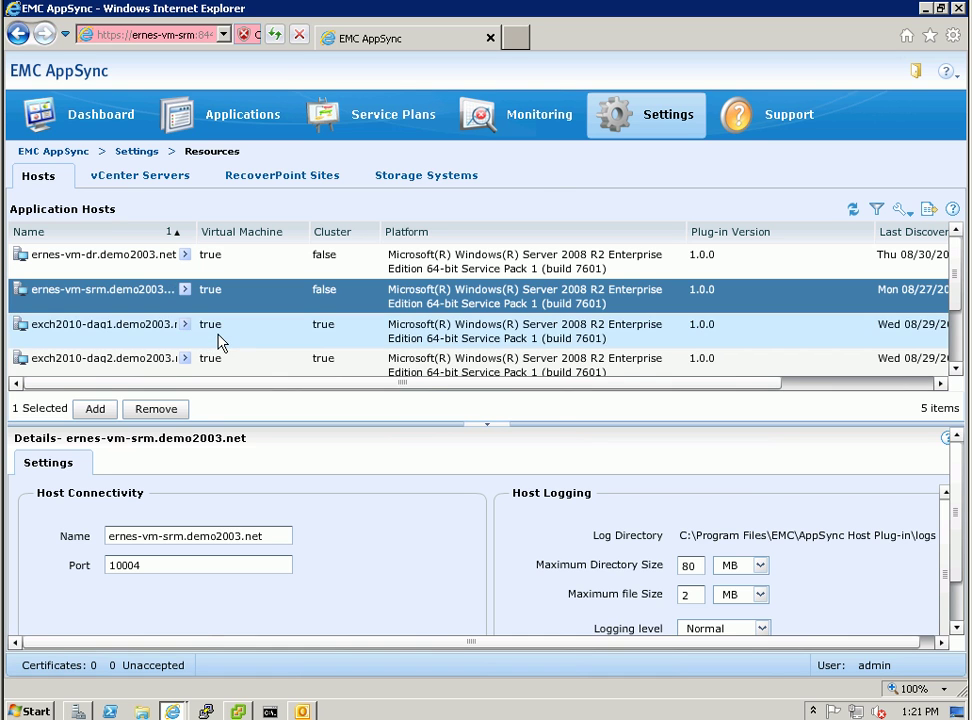
Open the Microsoft Exchange application list and examine the ernes-vm-srm utility host and the actions available for DAG1
{"action": "mouse_move", "coordinate": [244, 121]}
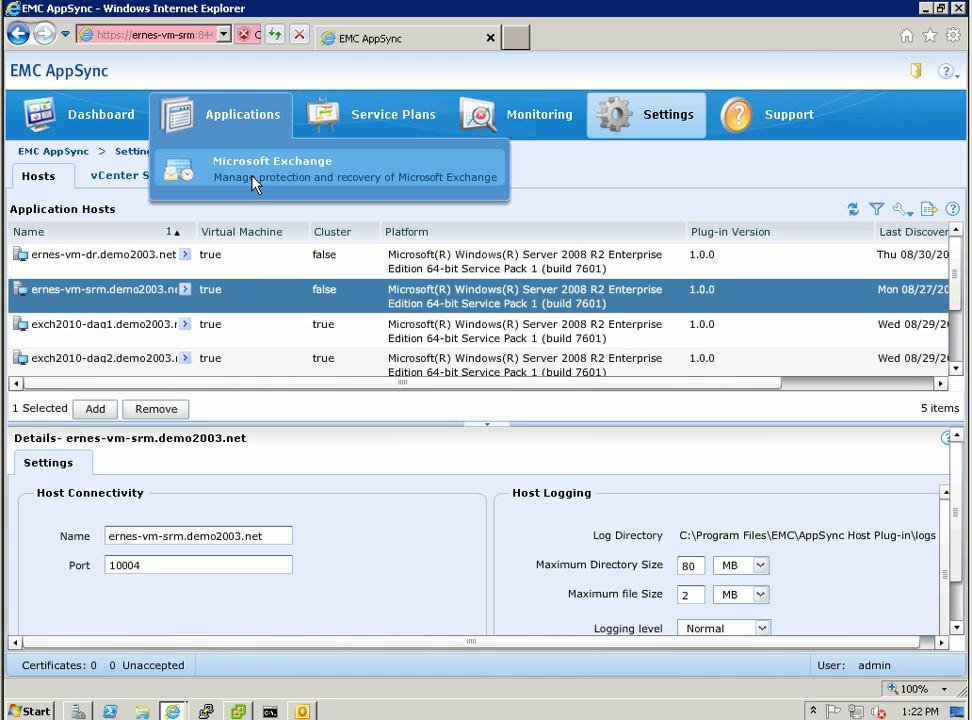
{"action": "left_click", "coordinate": [255, 180]}
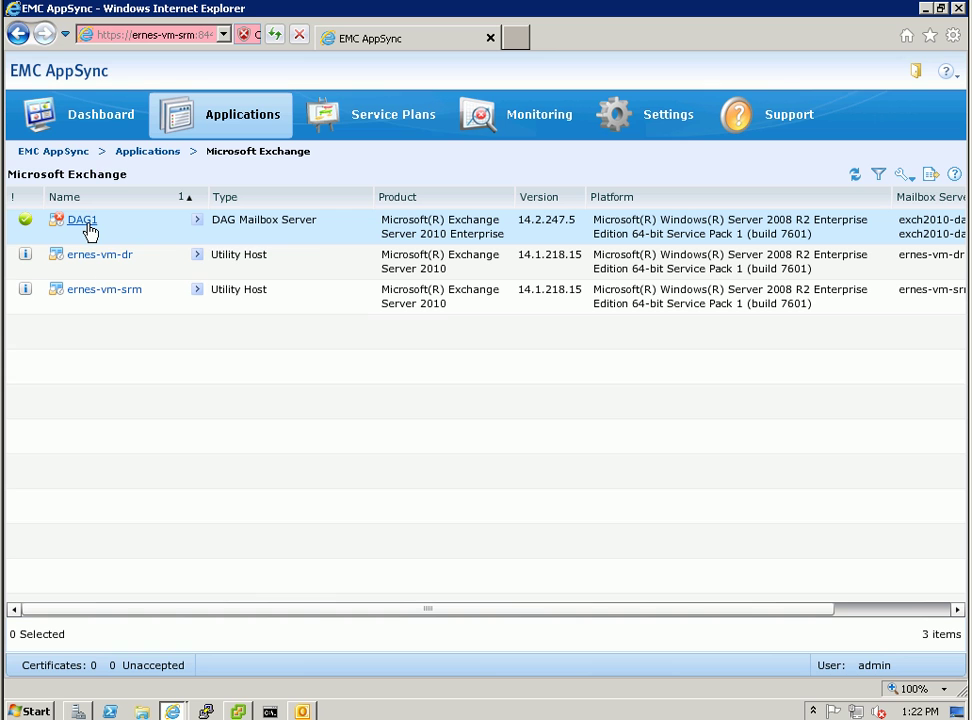
{"action": "mouse_move", "coordinate": [89, 231]}
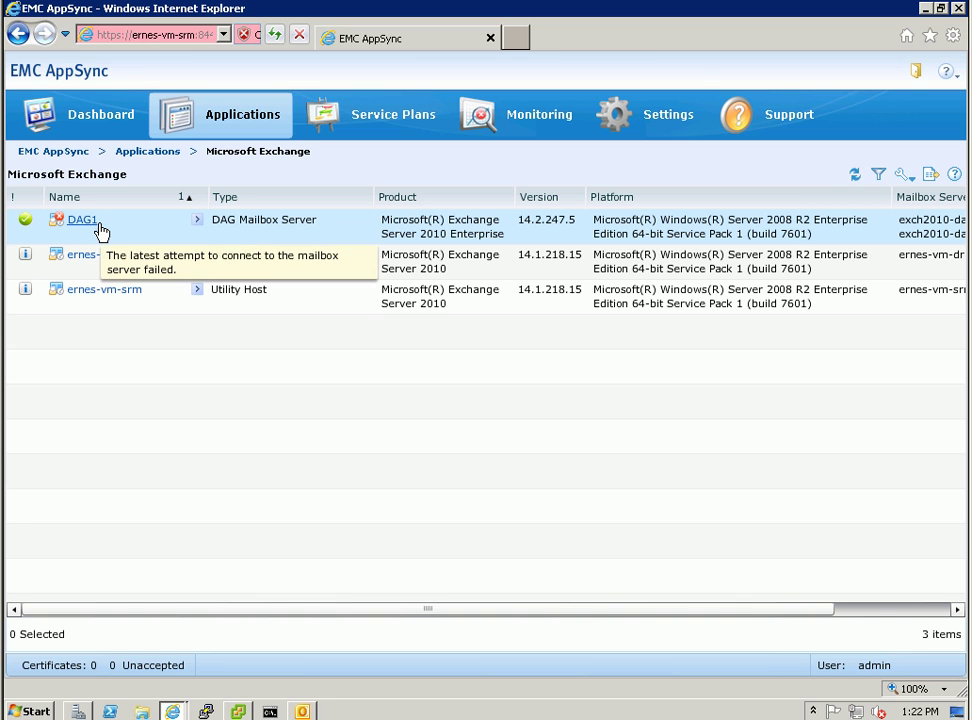
{"action": "left_click", "coordinate": [155, 308]}
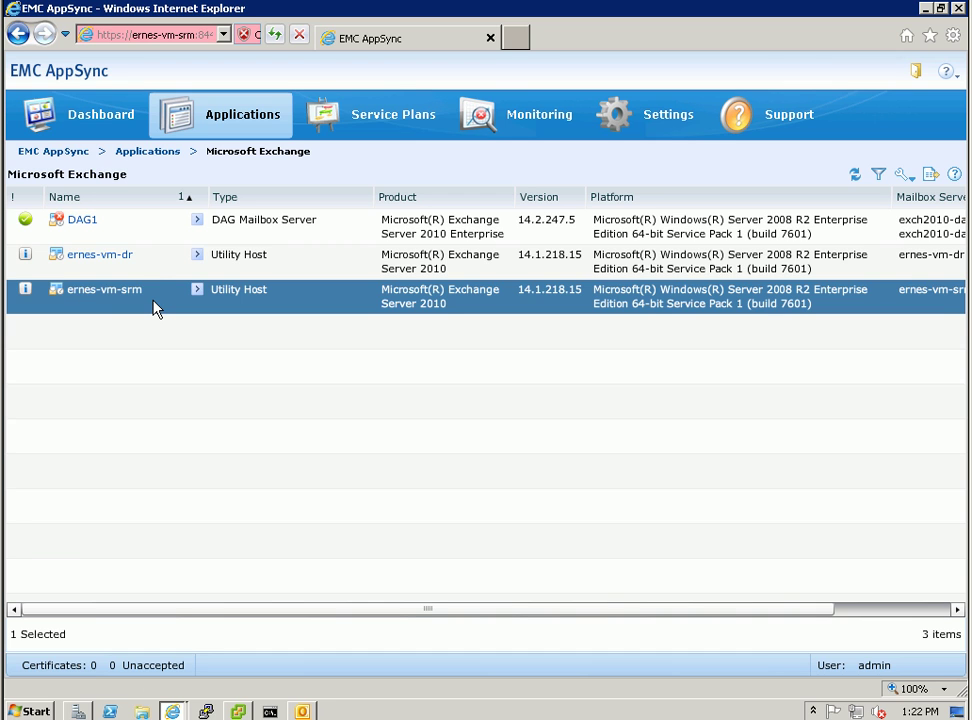
{"action": "left_click", "coordinate": [147, 228]}
{"action": "left_click", "coordinate": [200, 224]}
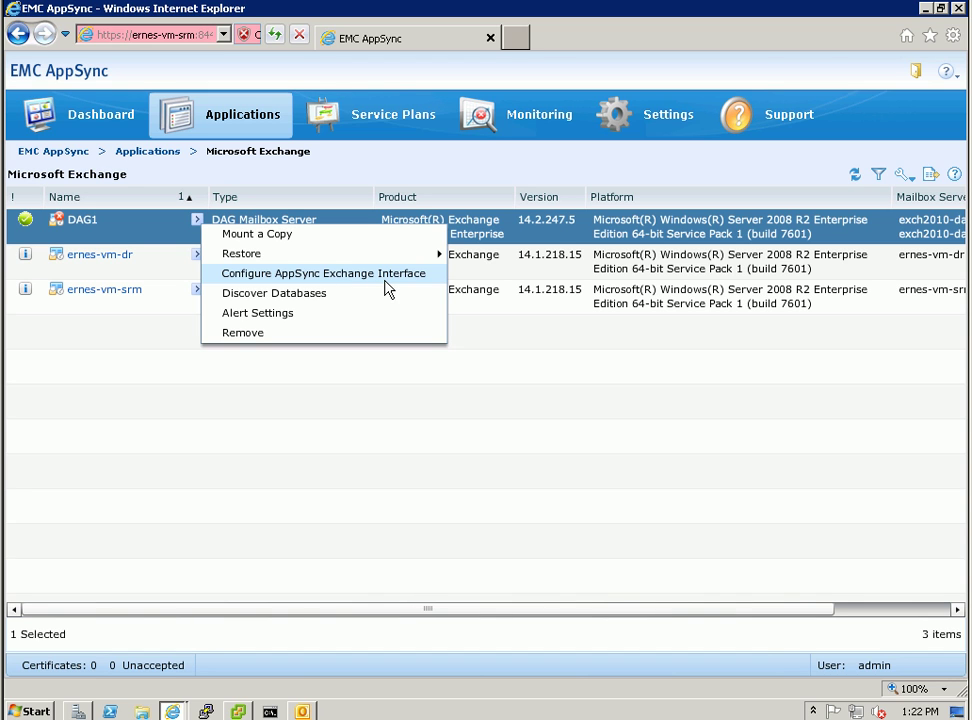
{"action": "left_click", "coordinate": [198, 418]}
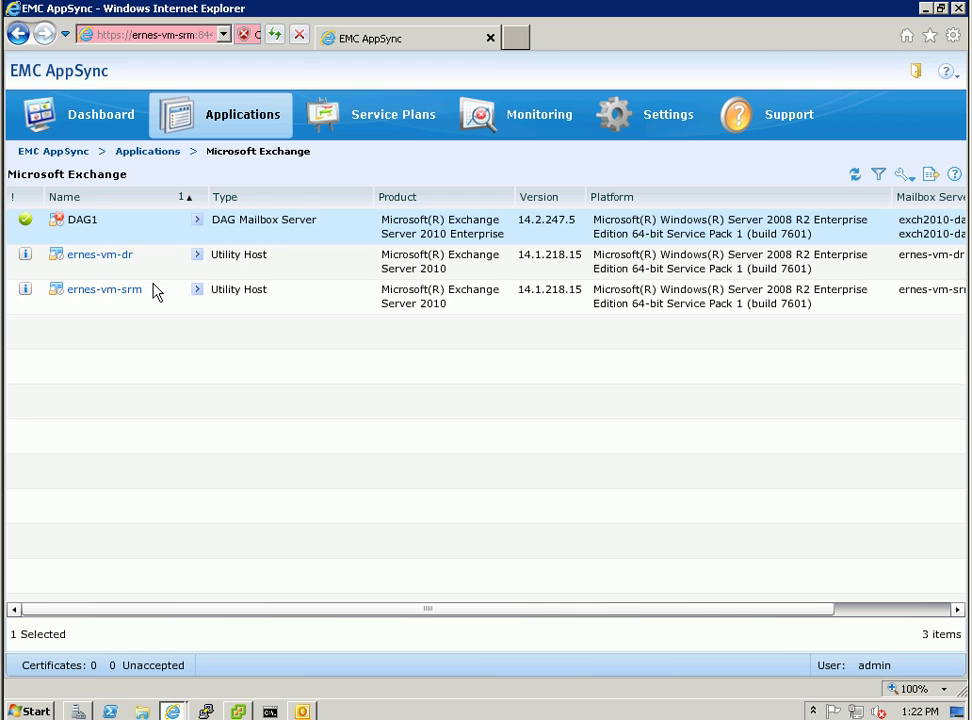
Select the ernes-vm-srm utility host, and open DAG1 to view its Exchange databases
{"action": "left_click", "coordinate": [156, 305]}
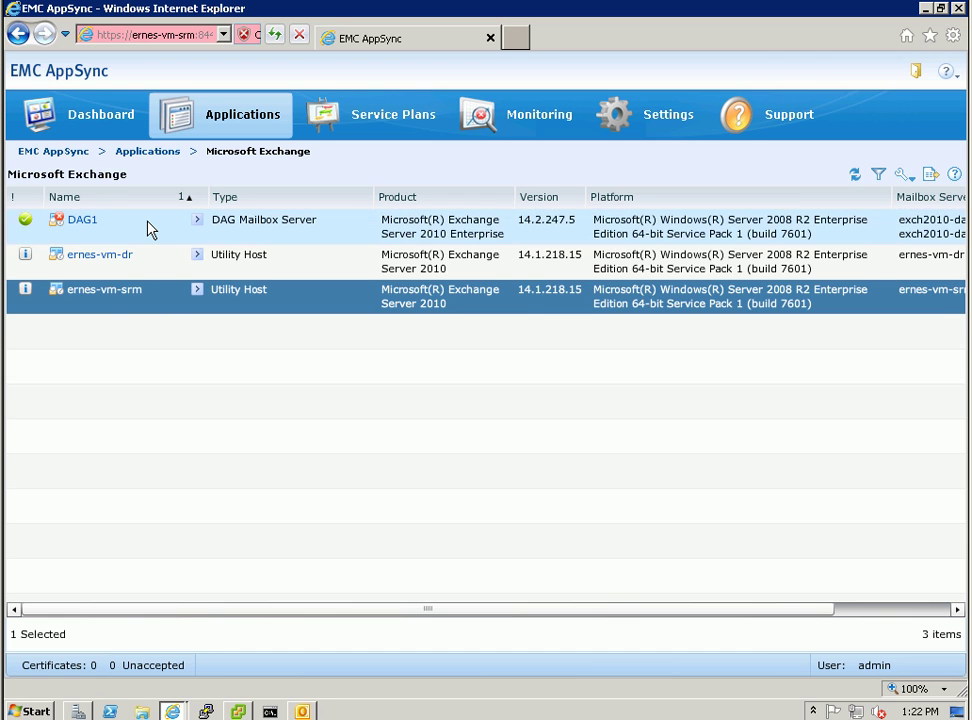
{"action": "left_click", "coordinate": [84, 226]}
{"action": "left_click", "coordinate": [84, 226]}
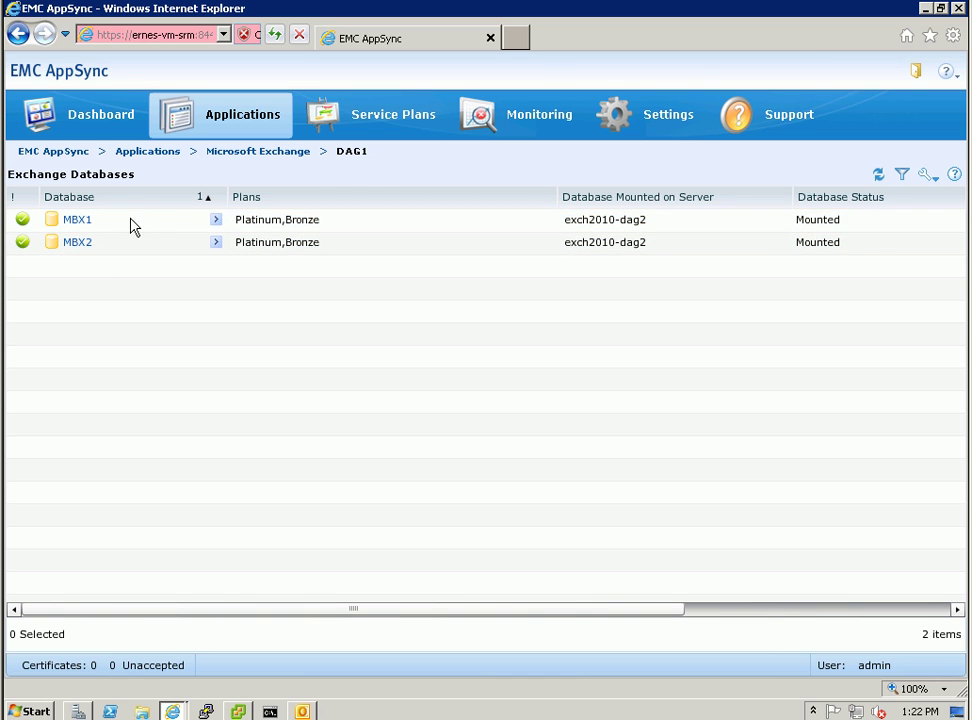
Open the Bronze service plan and review the settings of its start schedule and Create copy phase
{"action": "left_click", "coordinate": [418, 122]}
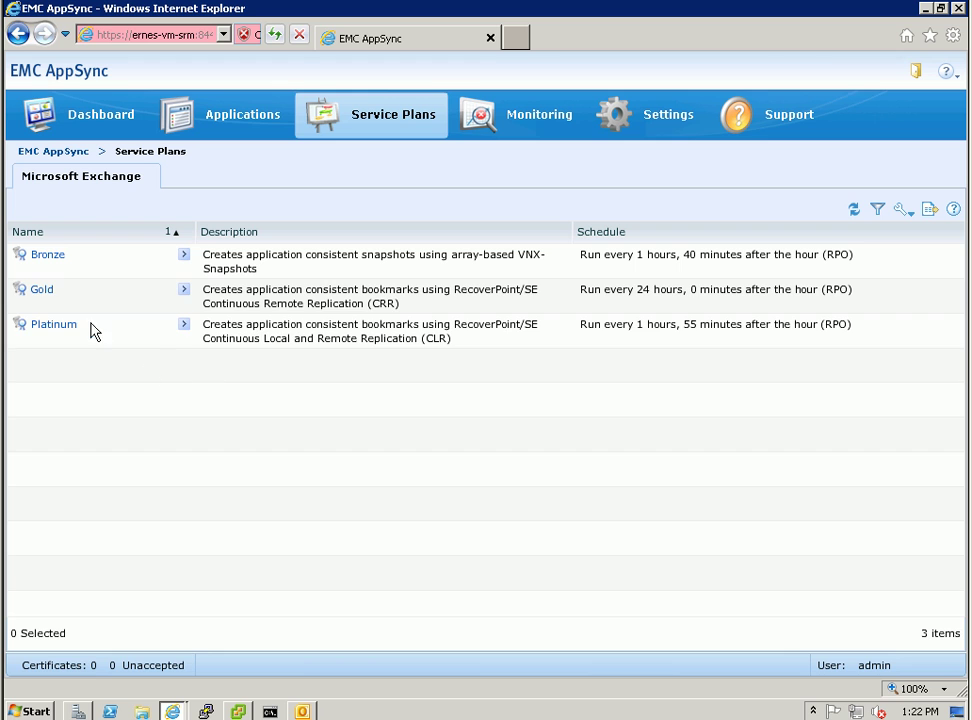
{"action": "left_click", "coordinate": [123, 271]}
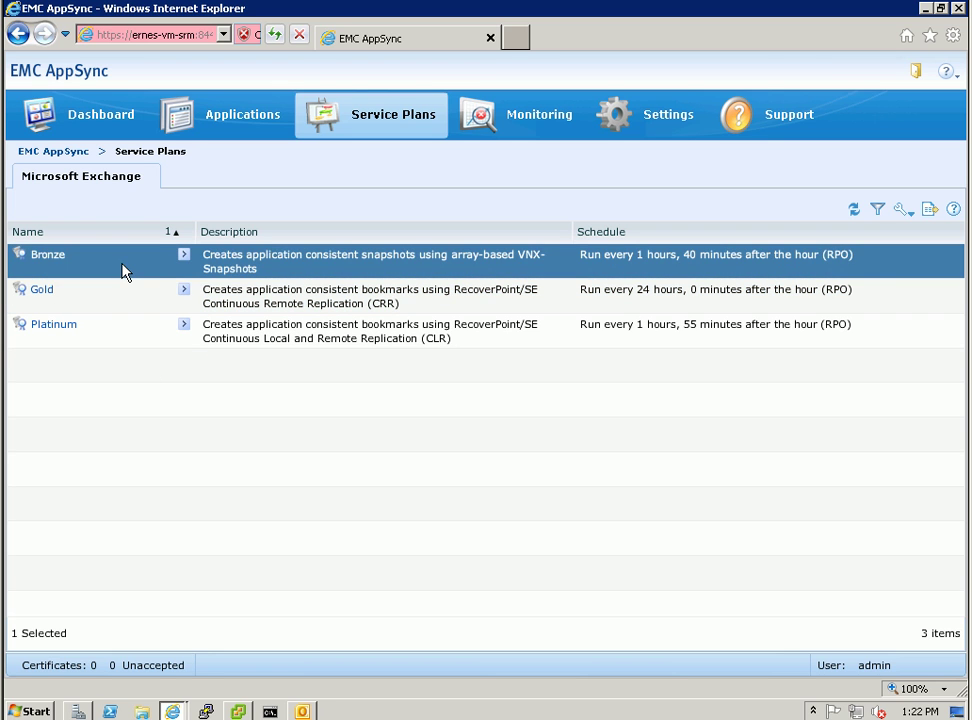
{"action": "left_click", "coordinate": [45, 257]}
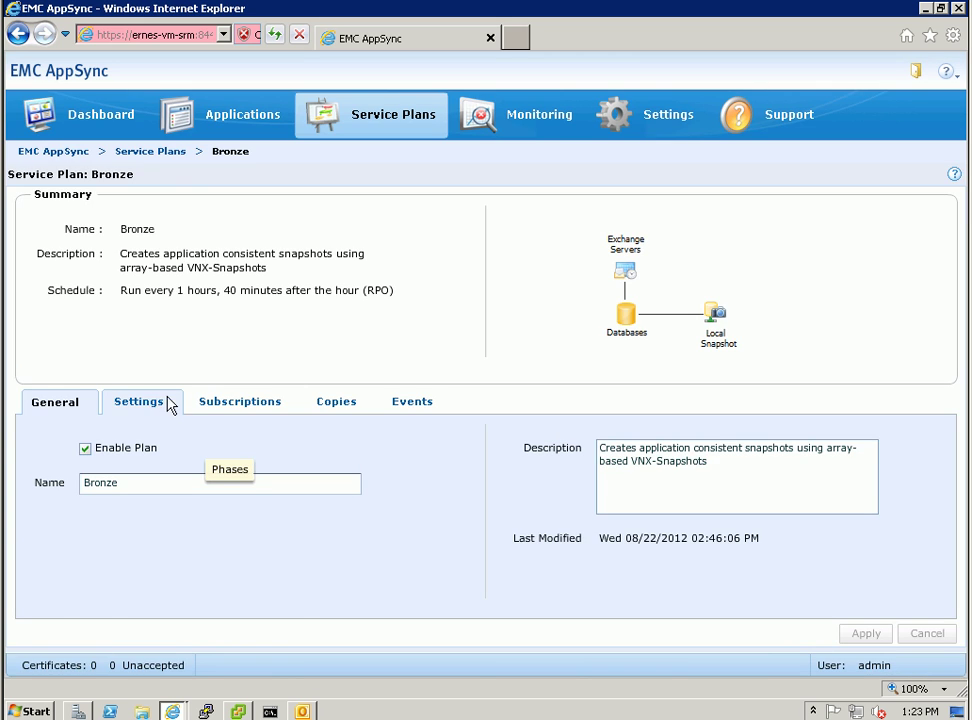
{"action": "left_click", "coordinate": [128, 404]}
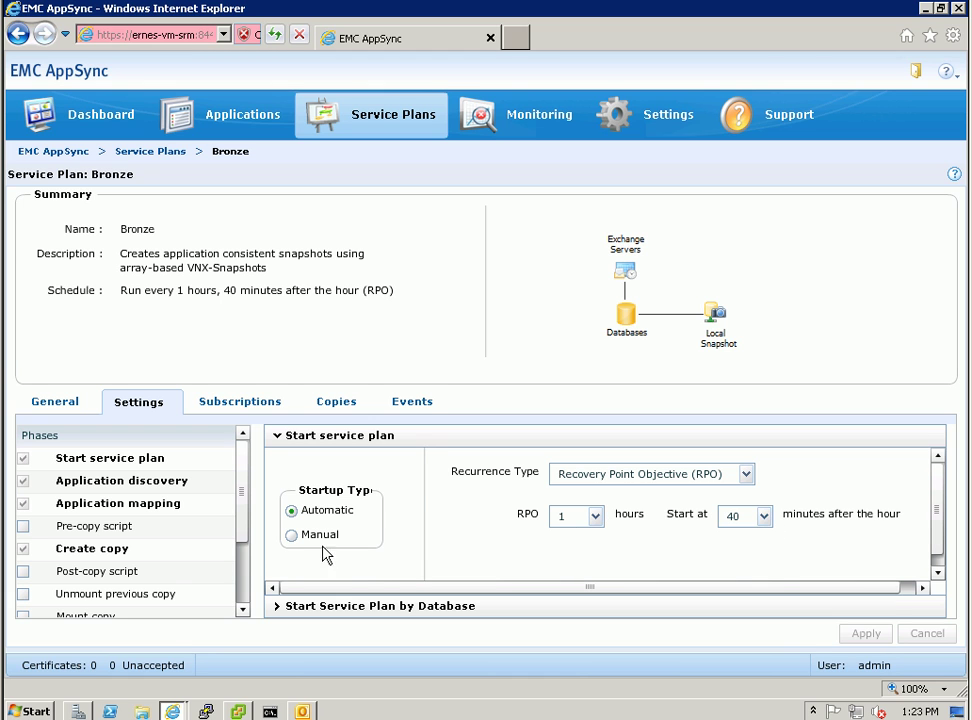
{"action": "left_click", "coordinate": [121, 558]}
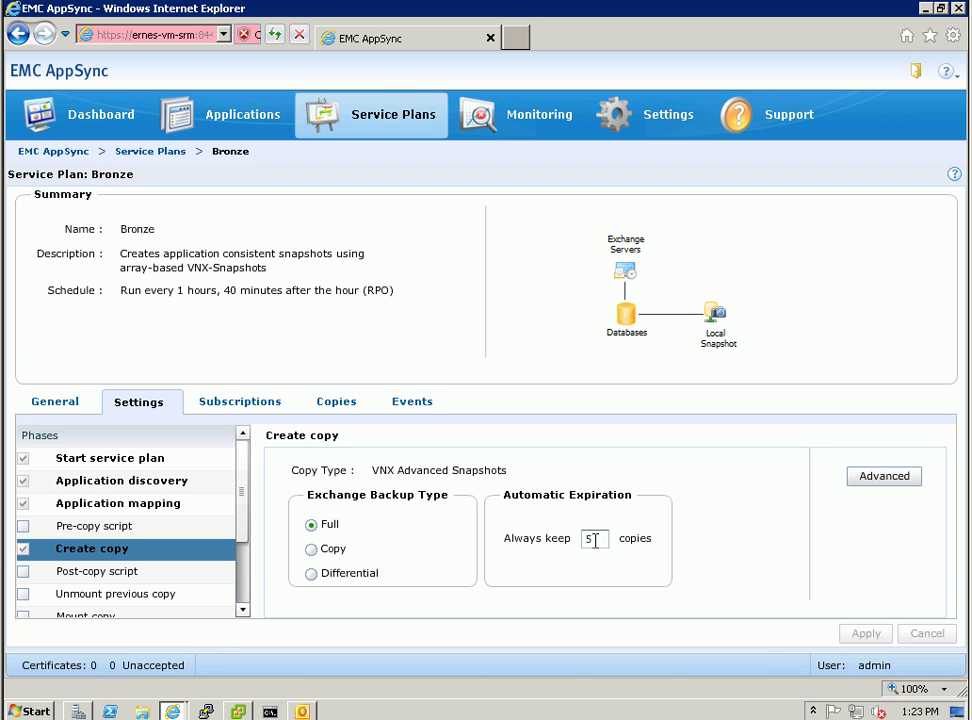
Review the Bronze plan's subscriptions, checking the mailbox servers assigned to databases MBX1 and MBX2
{"action": "left_click", "coordinate": [245, 408]}
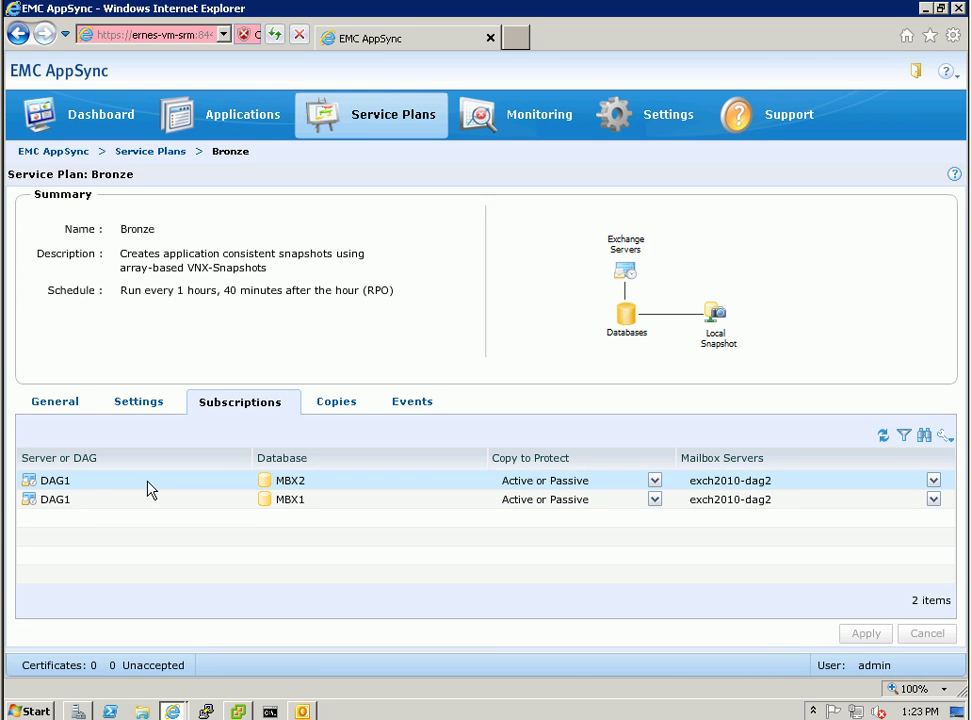
{"action": "left_click", "coordinate": [330, 483]}
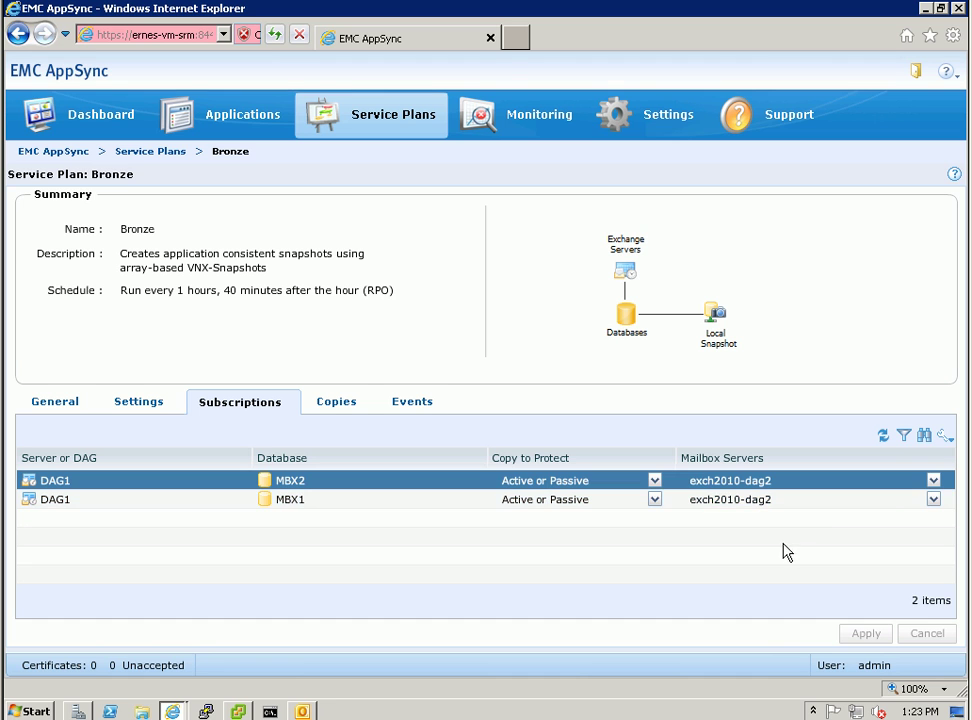
{"action": "left_click", "coordinate": [830, 505]}
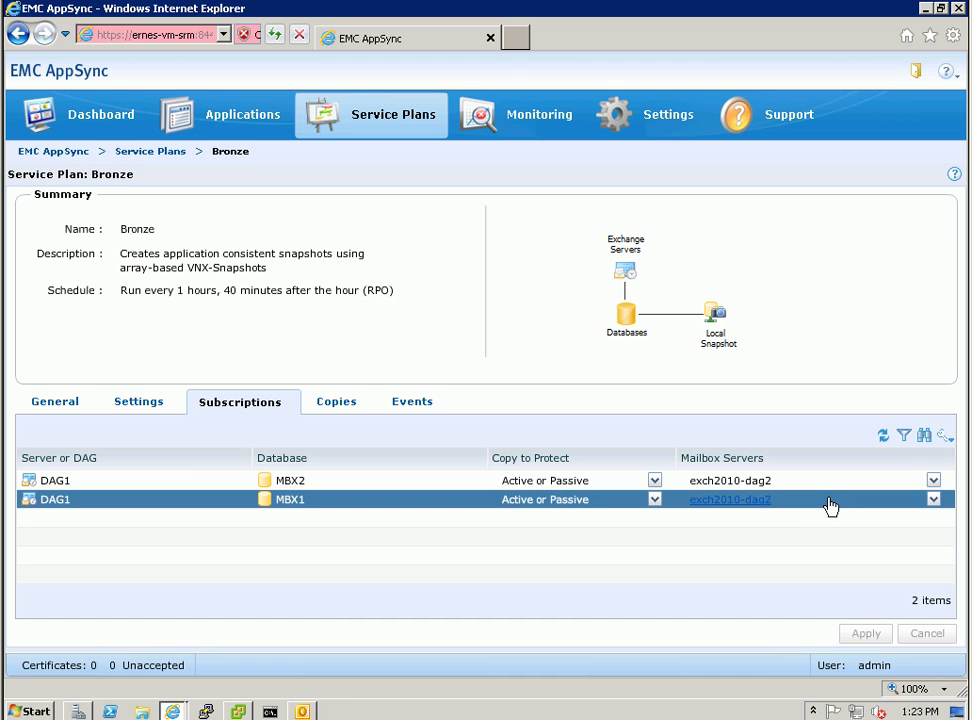
{"action": "left_click", "coordinate": [790, 484]}
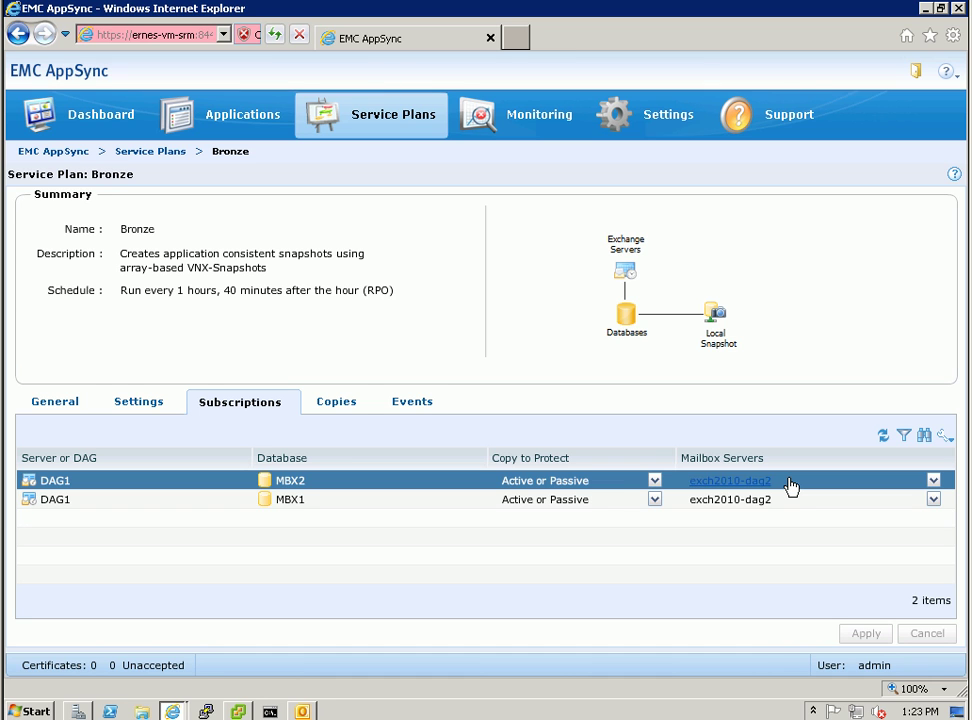
Run the Bronze service plan from the service plan list and show its progress details in a maximized window
{"action": "left_click", "coordinate": [153, 152]}
{"action": "left_click", "coordinate": [185, 257]}
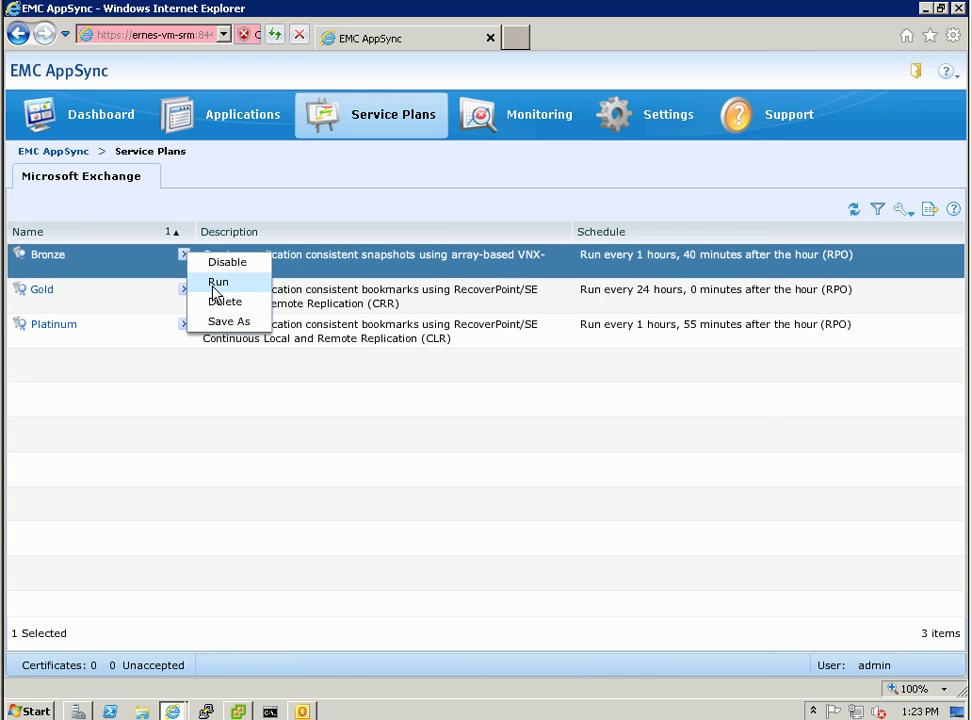
{"action": "left_click", "coordinate": [216, 290]}
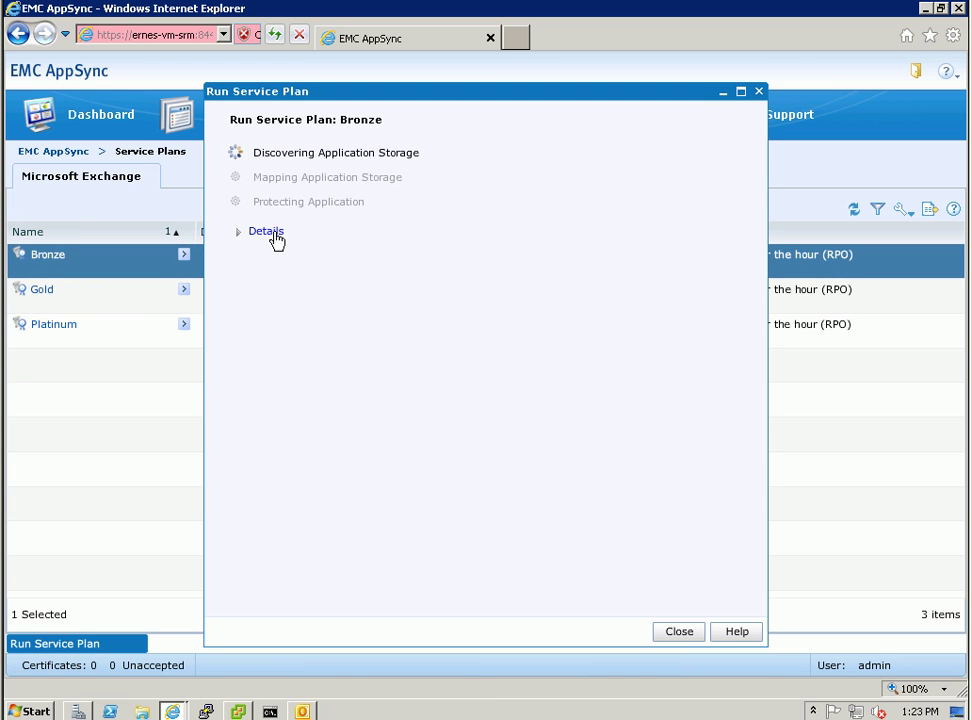
{"action": "left_click", "coordinate": [266, 232]}
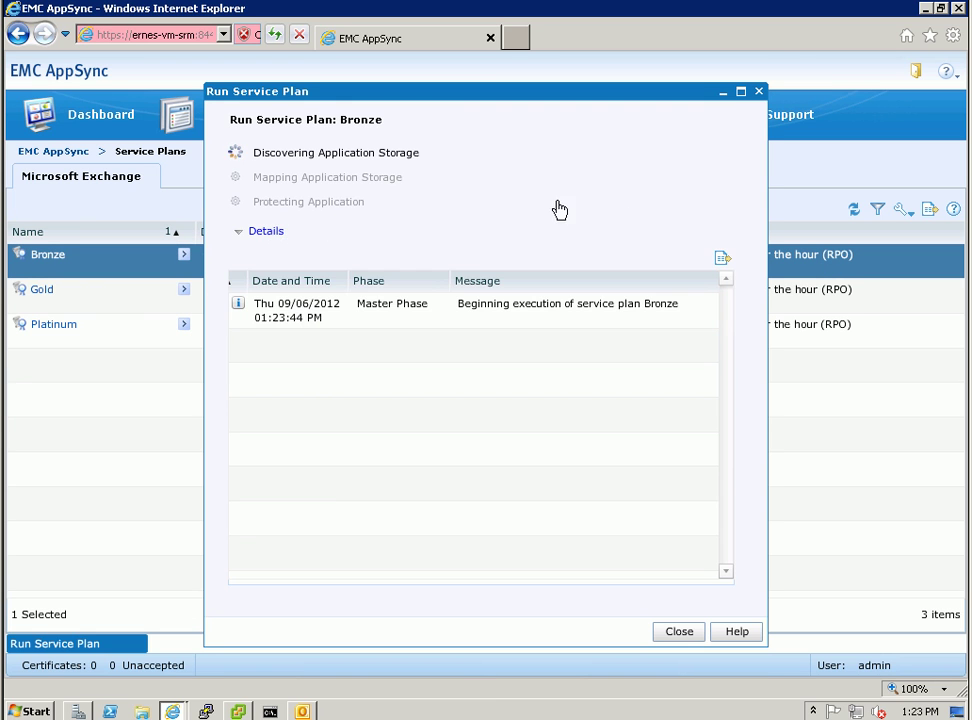
{"action": "left_click", "coordinate": [741, 93]}
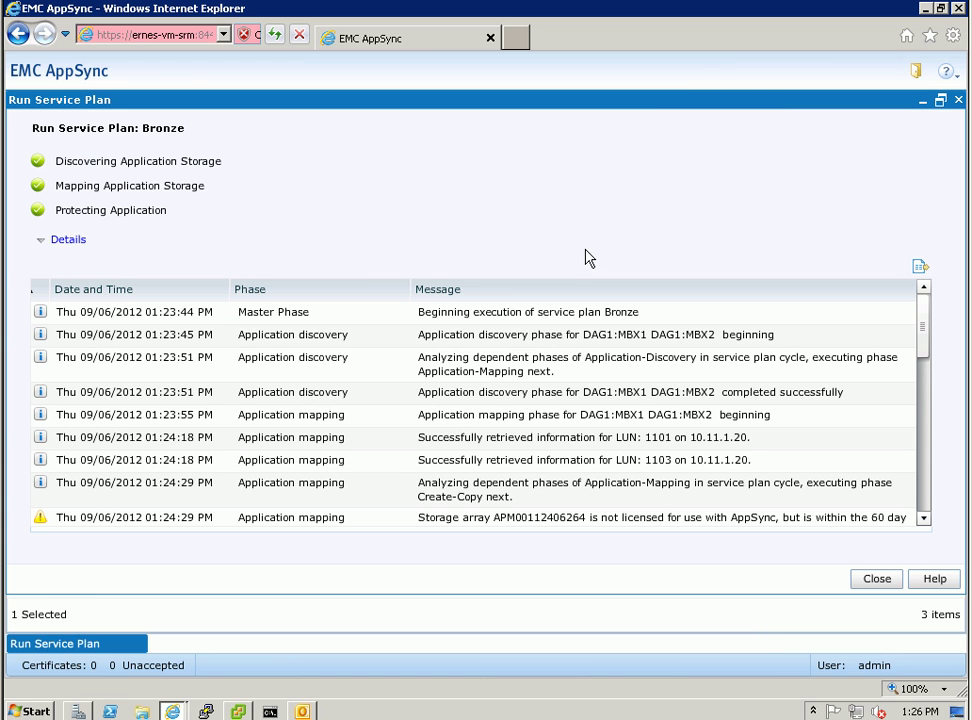
Review the Bronze run's log messages from application discovery and mapping through VSS freeze, snapshot creation, copy rotation and cycle completion
{"action": "left_click", "coordinate": [606, 318]}
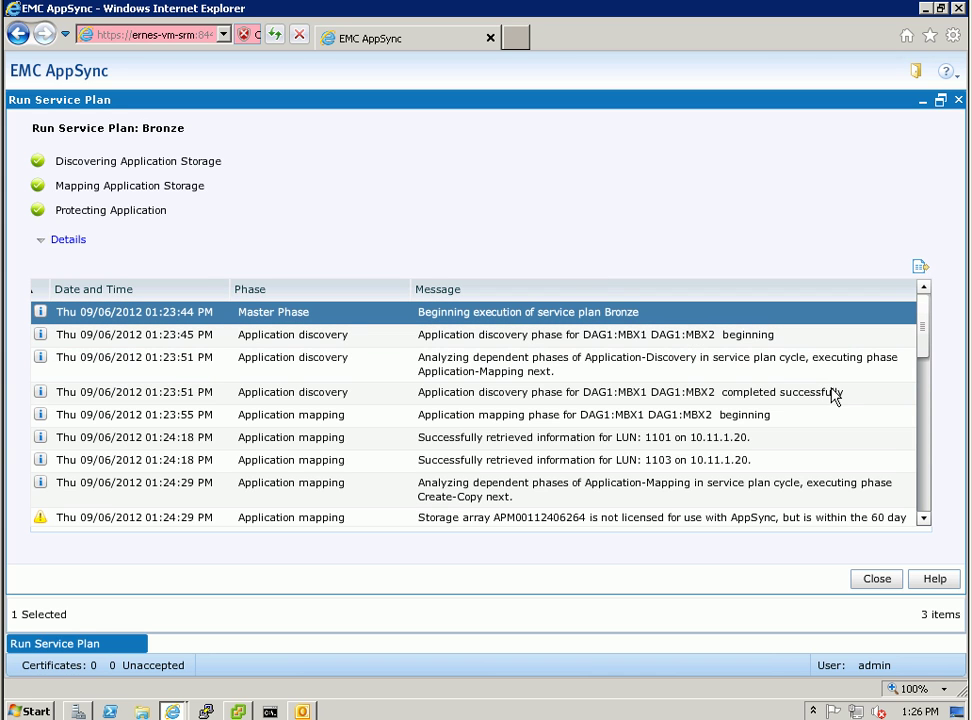
{"action": "scroll", "coordinate": [818, 437], "scroll_direction": "down", "scroll_amount": 1}
{"action": "scroll", "coordinate": [818, 437], "scroll_direction": "down", "scroll_amount": 1}
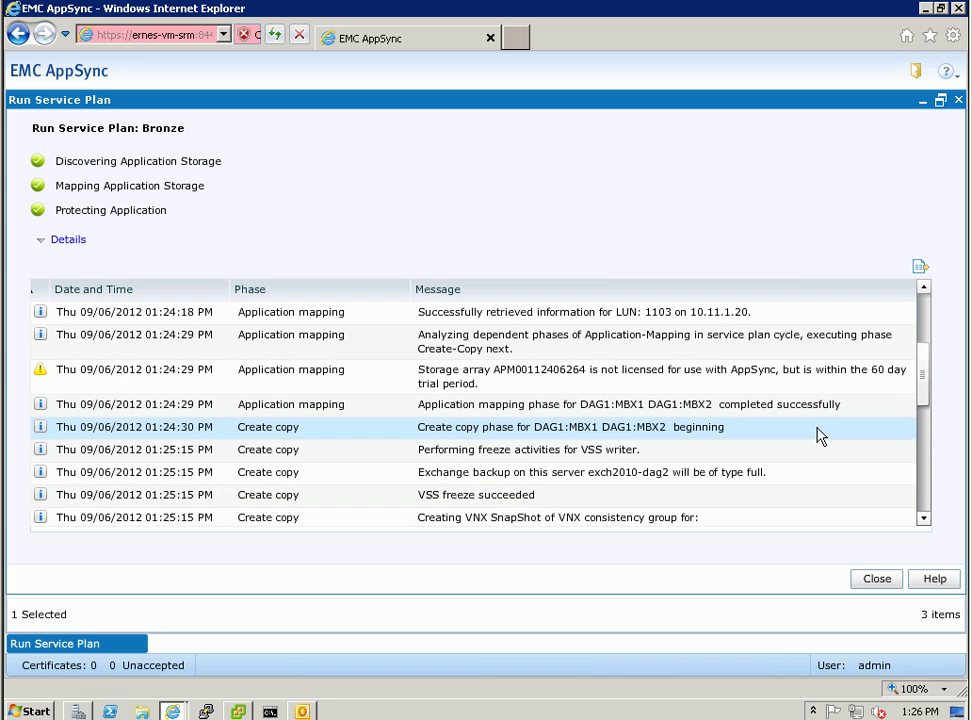
{"action": "left_click", "coordinate": [541, 459]}
{"action": "left_click", "coordinate": [545, 497]}
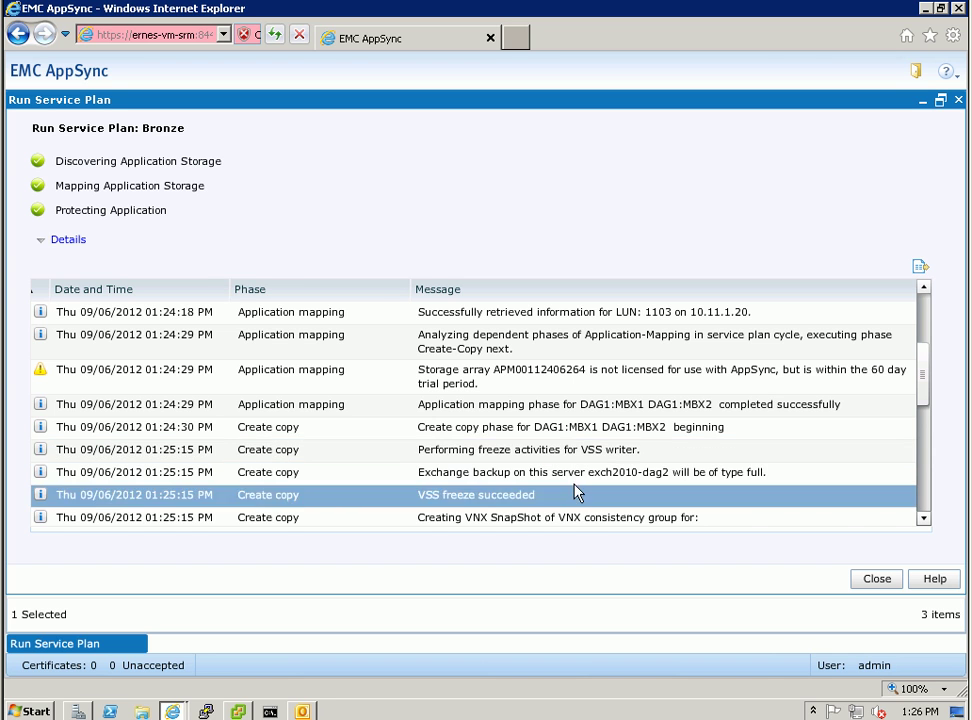
{"action": "scroll", "coordinate": [698, 447], "scroll_direction": "down", "scroll_amount": 1}
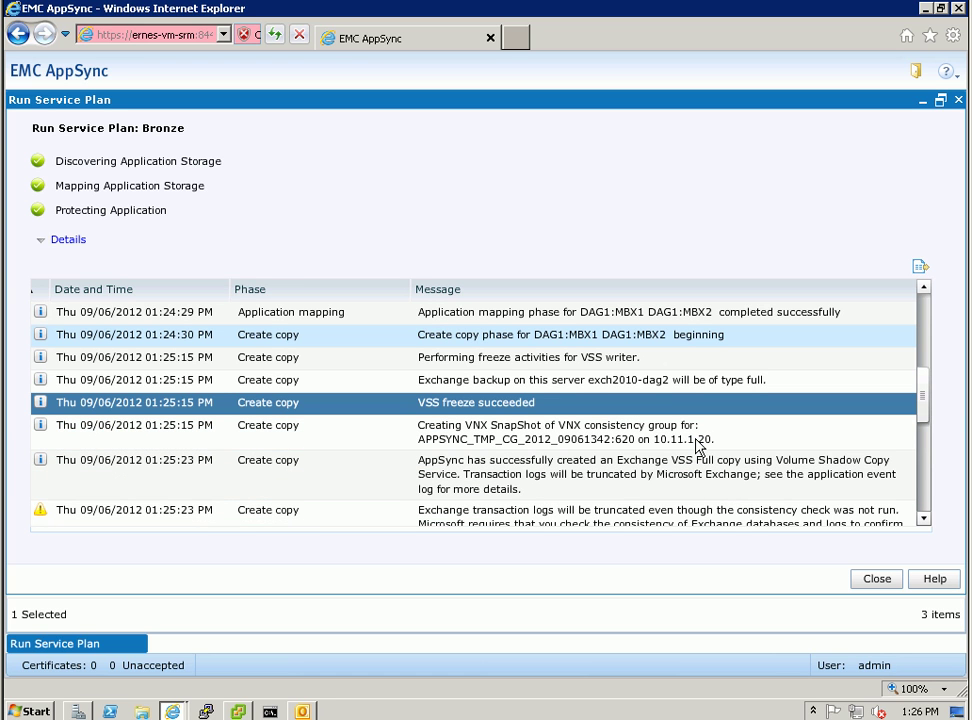
{"action": "scroll", "coordinate": [679, 401], "scroll_direction": "down", "scroll_amount": 1}
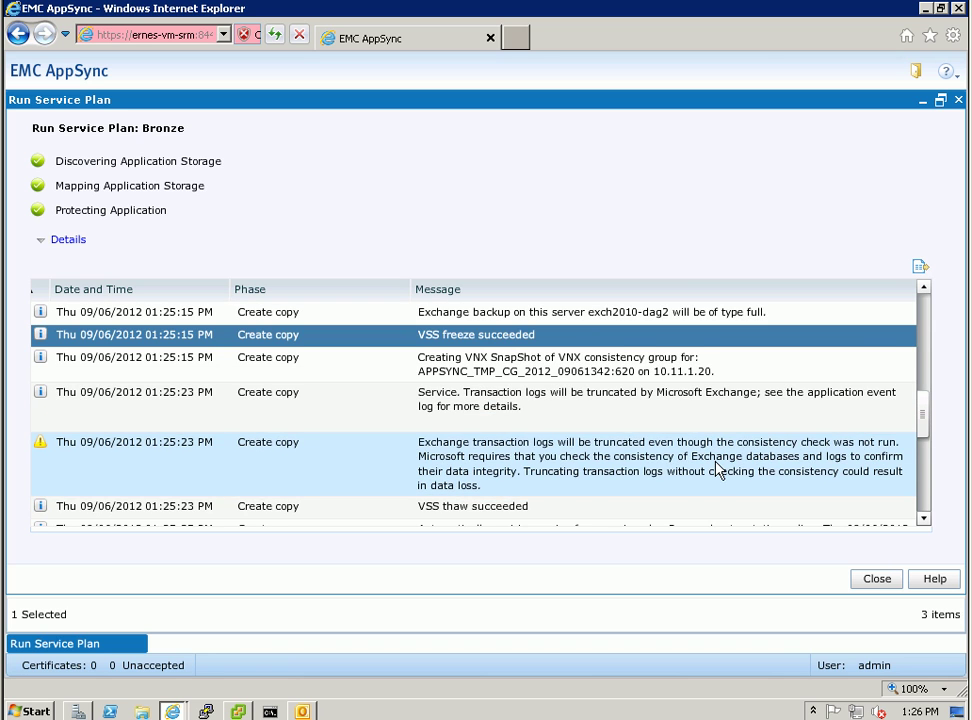
{"action": "scroll", "coordinate": [785, 464], "scroll_direction": "down", "scroll_amount": 1}
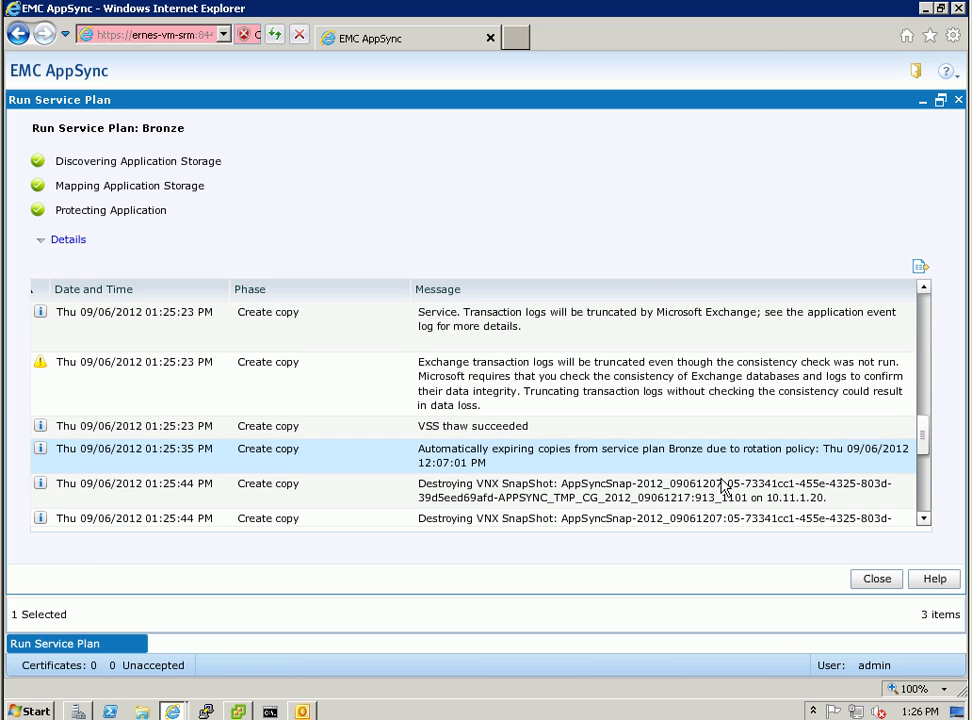
{"action": "left_click", "coordinate": [575, 497]}
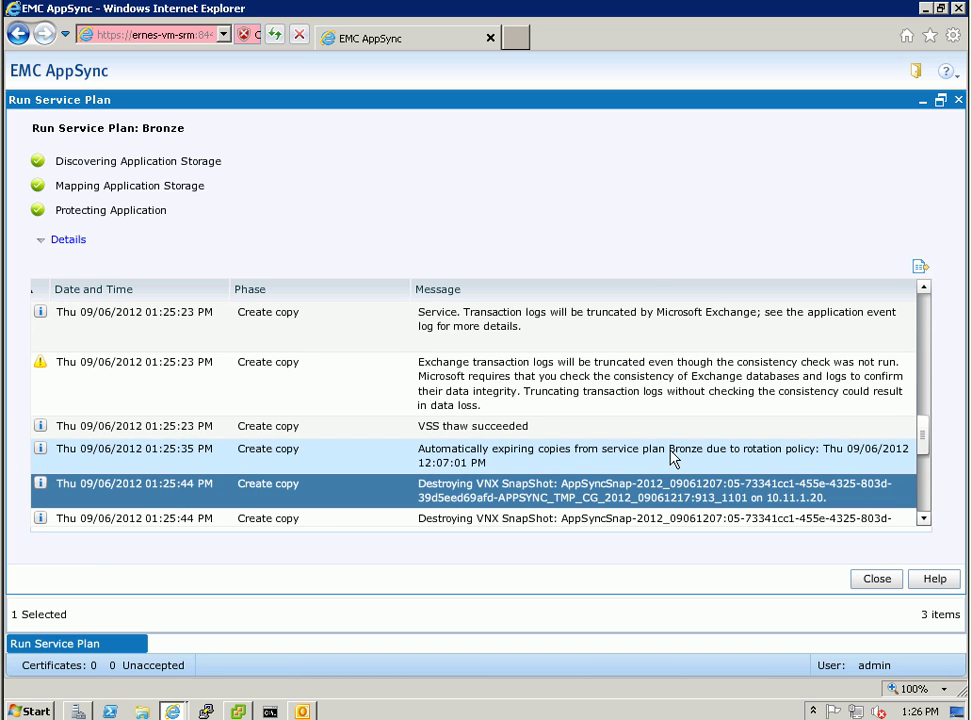
{"action": "scroll", "coordinate": [673, 457], "scroll_direction": "down", "scroll_amount": 1}
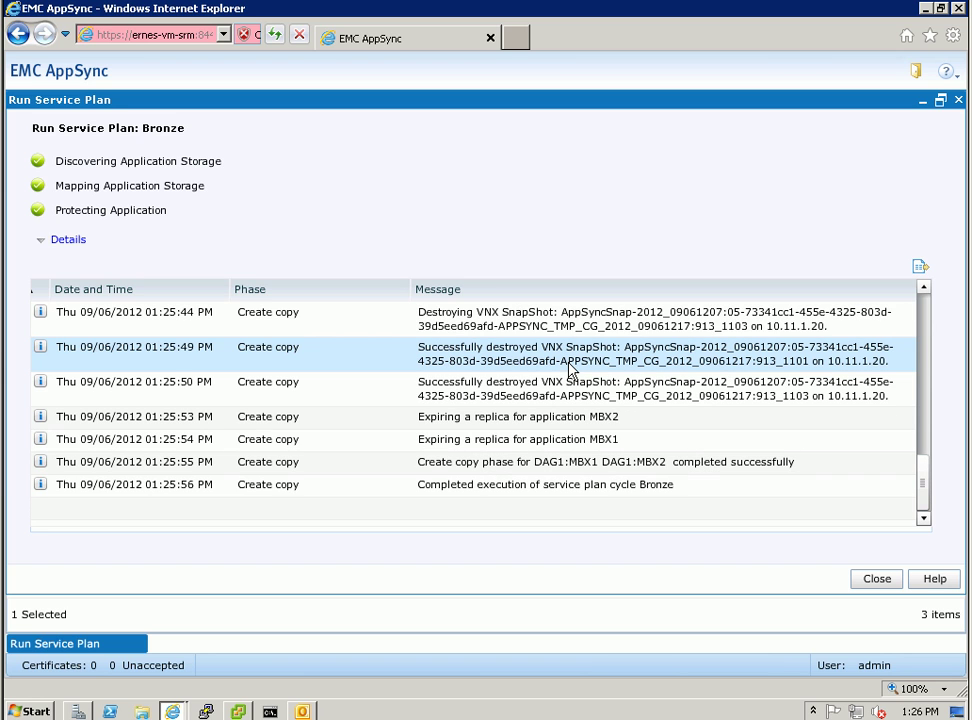
{"action": "left_click", "coordinate": [608, 484]}
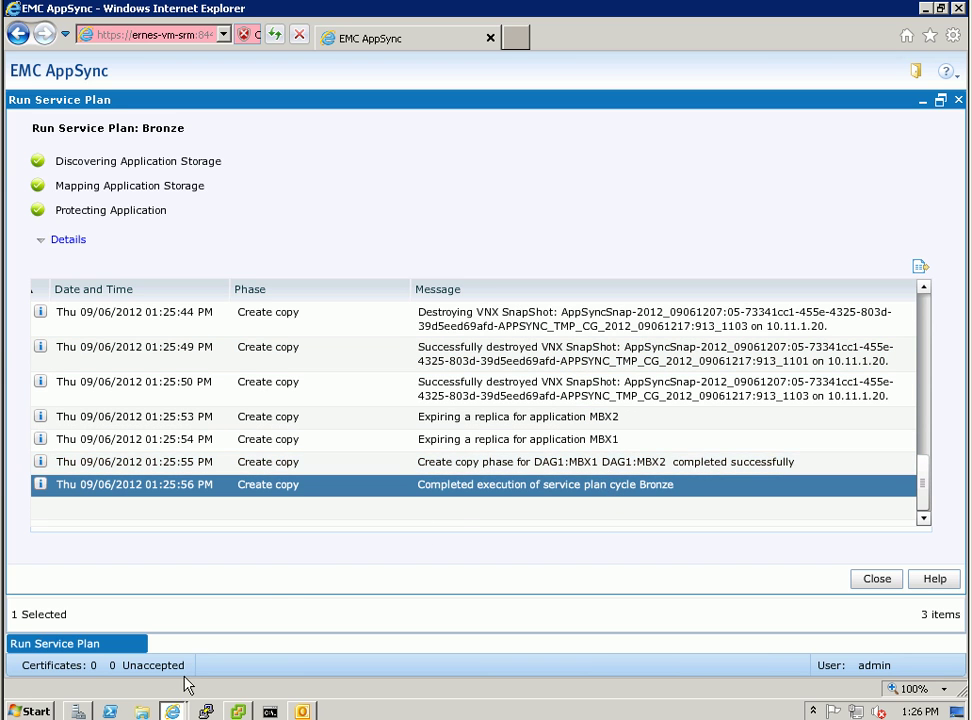
Switch to EMC Unisphere, inspect the newest AppSync snapshot of the exch2010-dag2-db LUN, and return to EMC AppSync
{"action": "left_click", "coordinate": [173, 711]}
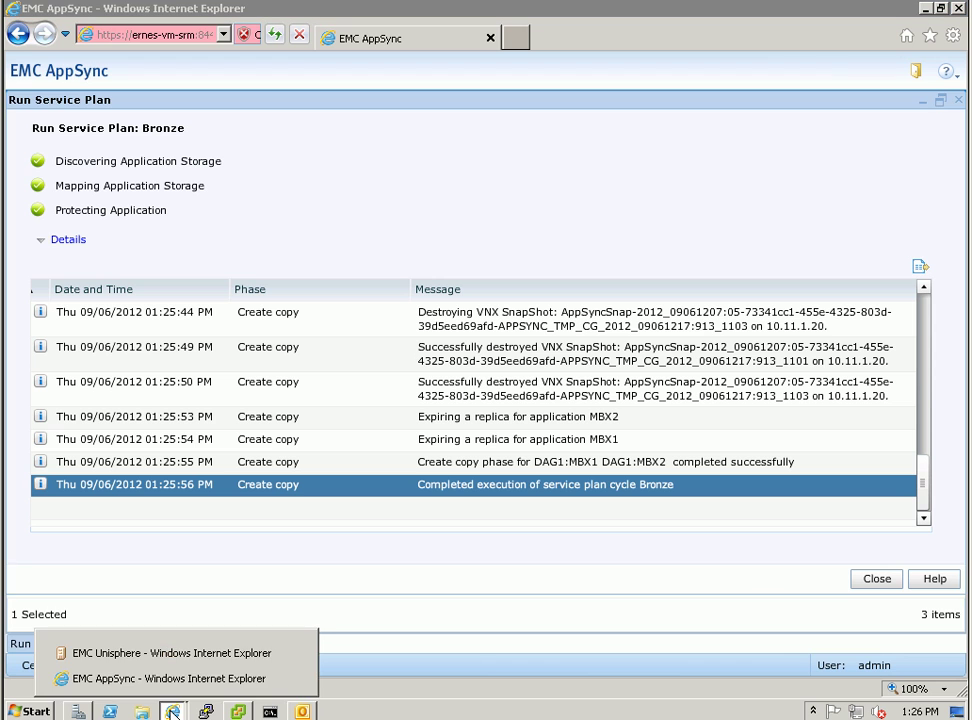
{"action": "left_click", "coordinate": [130, 655]}
{"action": "left_click", "coordinate": [336, 372]}
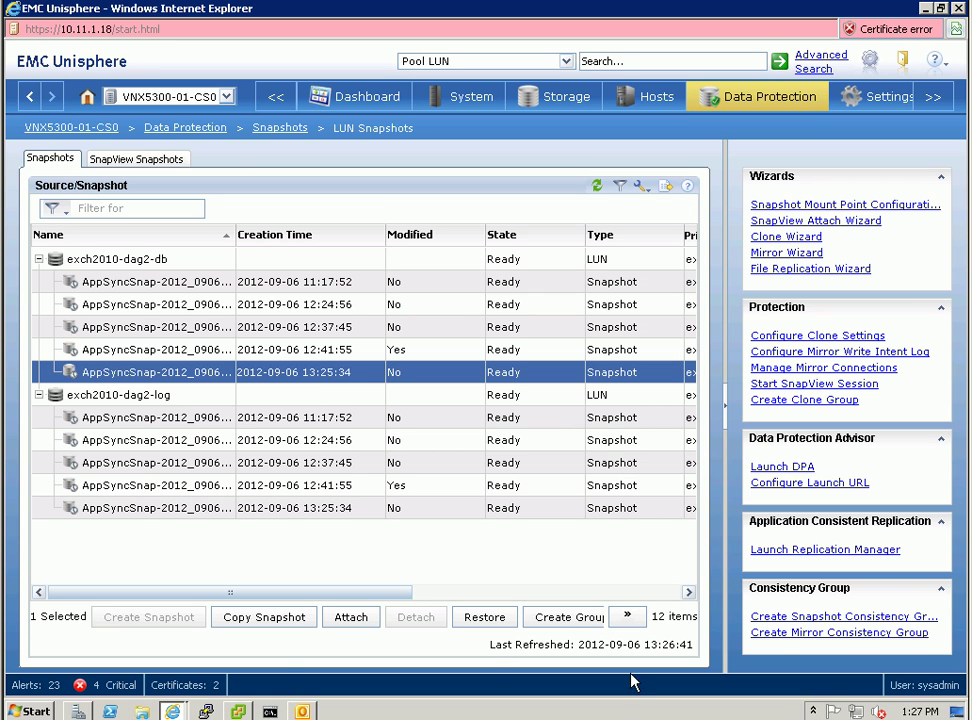
{"action": "left_click", "coordinate": [172, 711]}
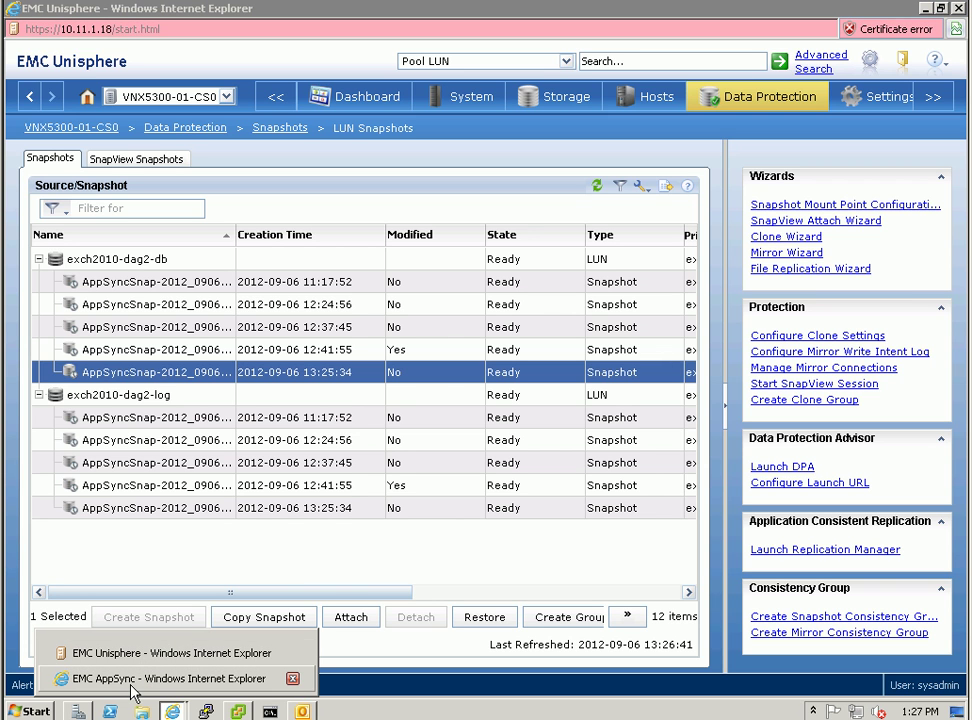
{"action": "left_click", "coordinate": [133, 690]}
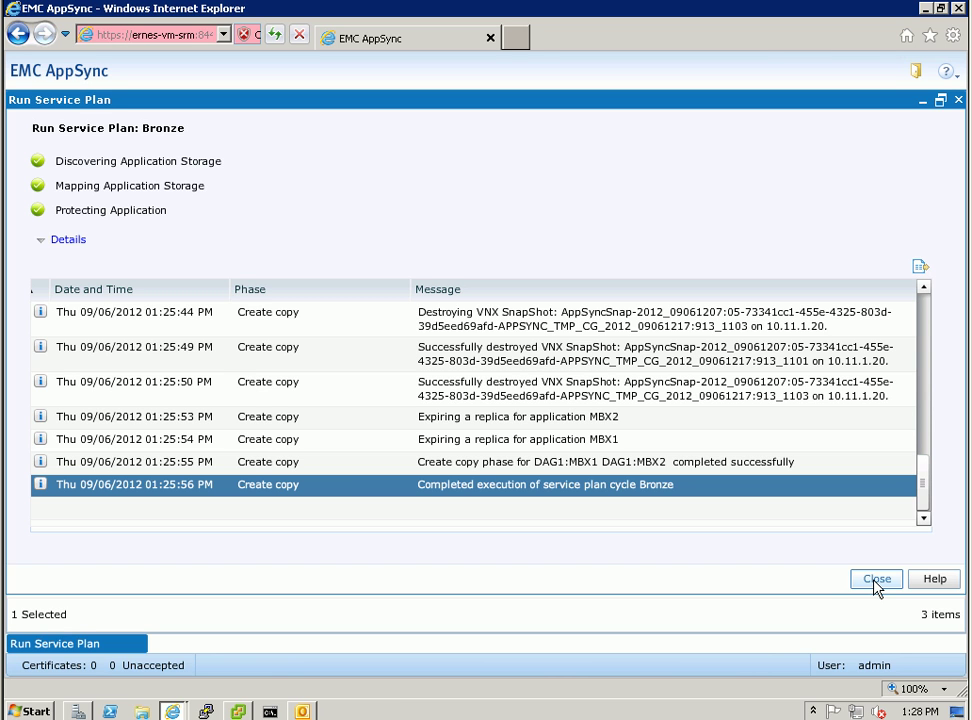
Close the Bronze run results and open the copies of database MBX1 in the Microsoft Exchange group DAG1
{"action": "left_click", "coordinate": [875, 581]}
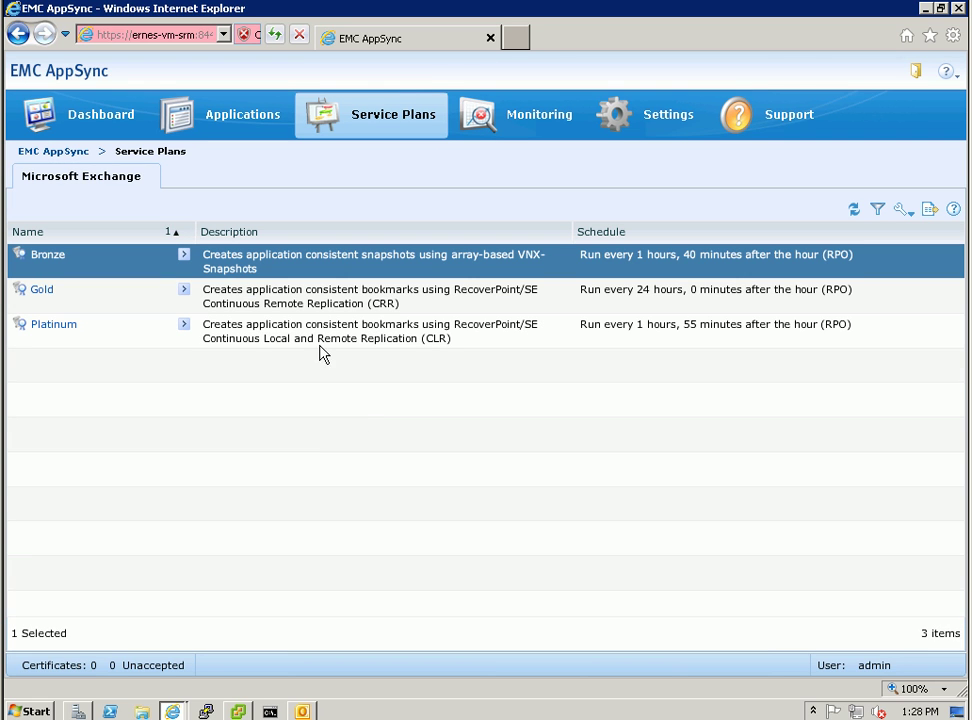
{"action": "mouse_move", "coordinate": [258, 128]}
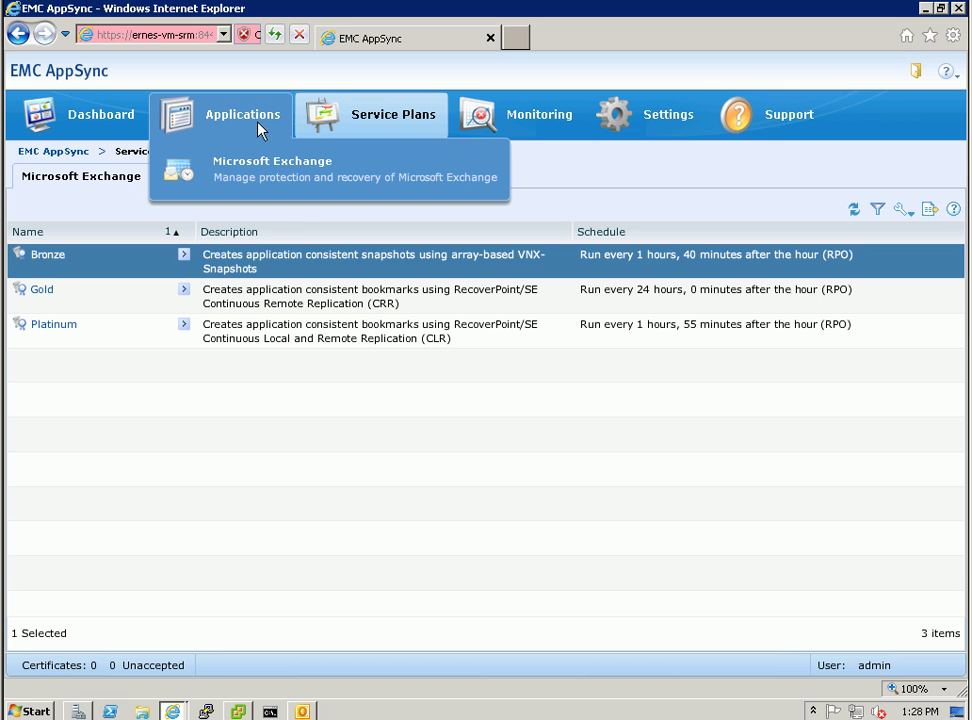
{"action": "left_click", "coordinate": [265, 171]}
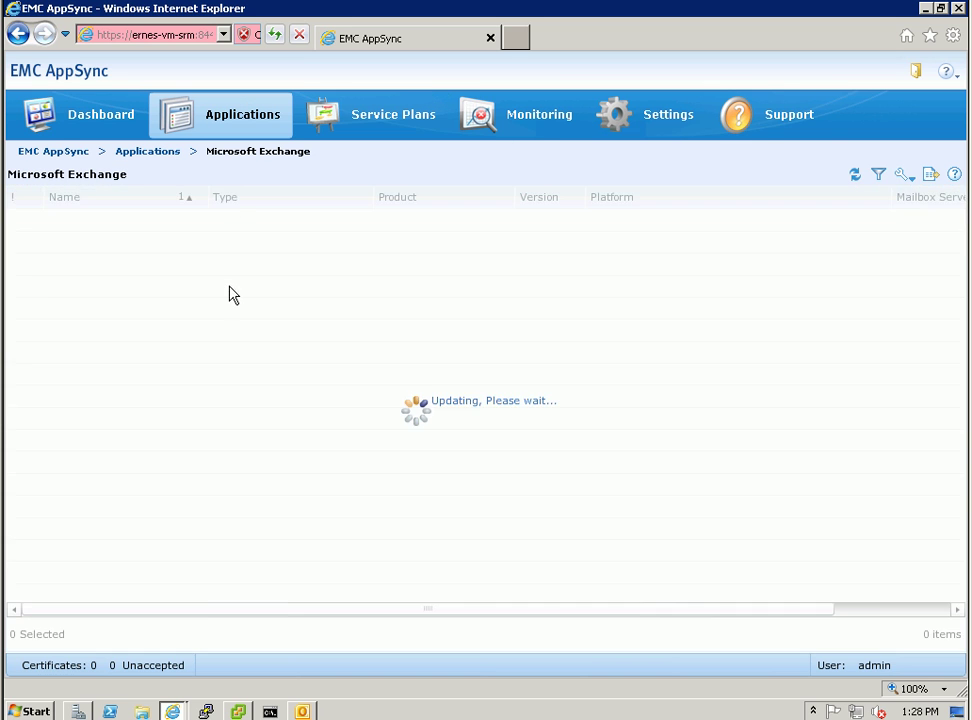
{"action": "left_click", "coordinate": [80, 220]}
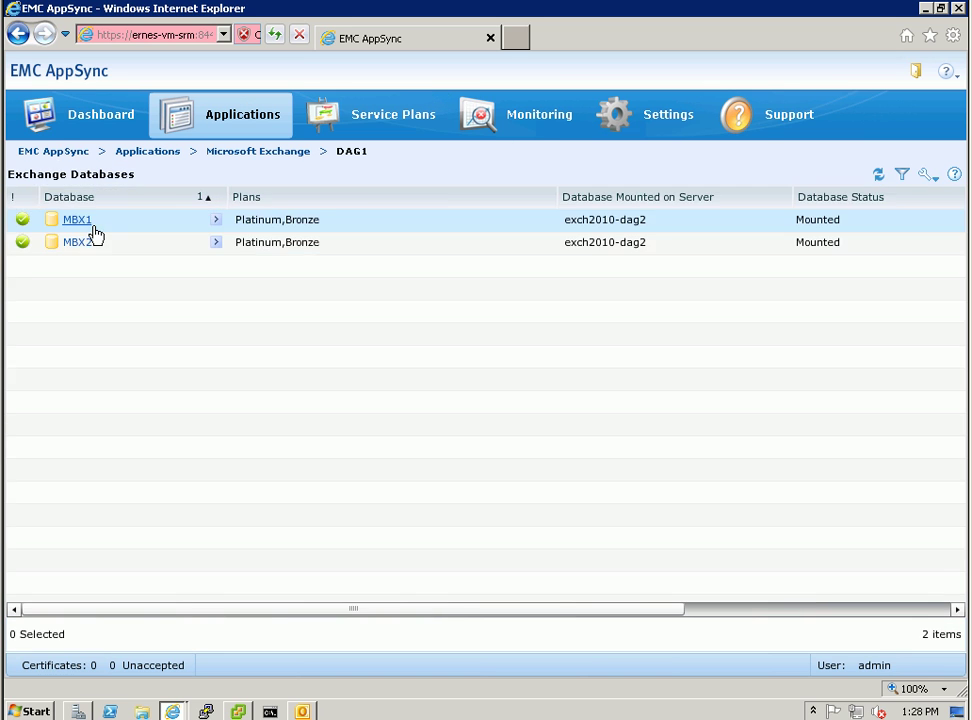
{"action": "left_click", "coordinate": [86, 228]}
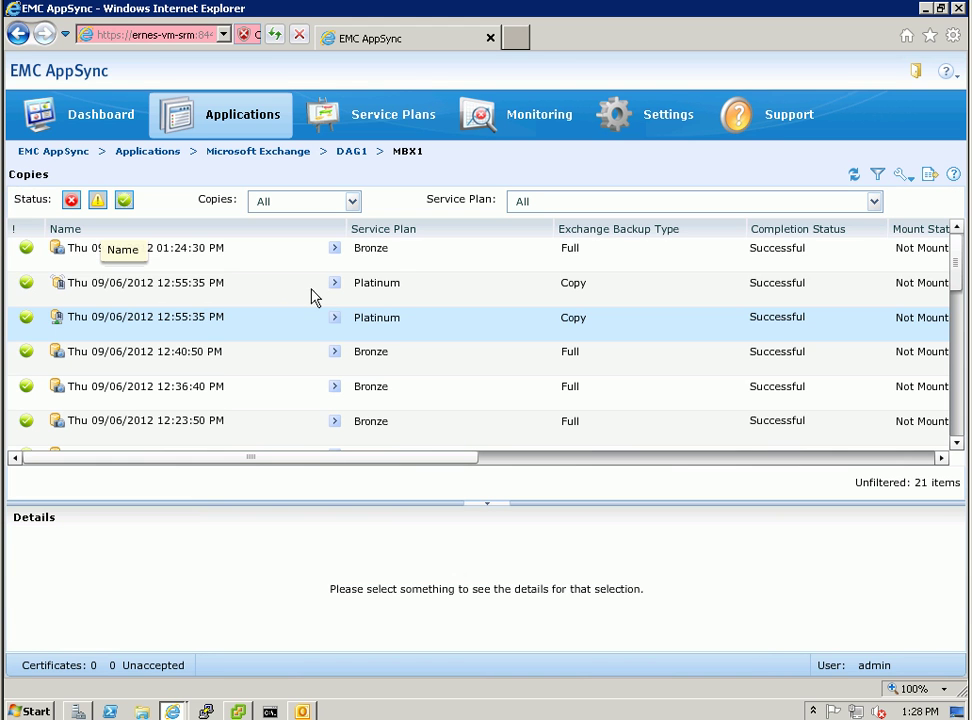
Select MBX1's Bronze copy from 01:24:30 PM and review its events, copy type, storage and protected server
{"action": "left_click", "coordinate": [414, 260]}
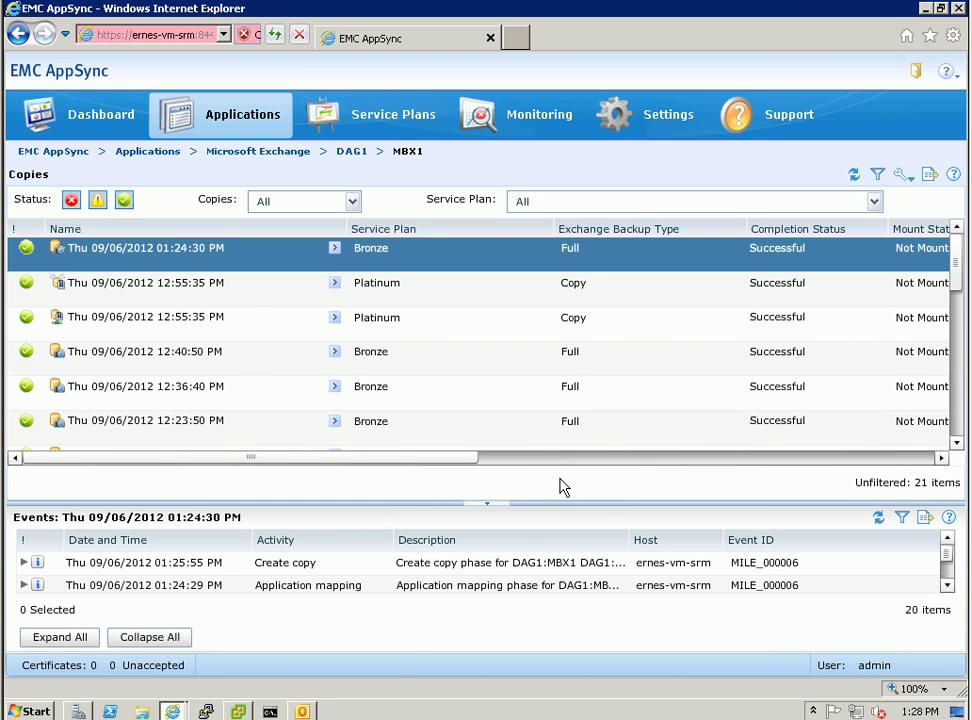
{"action": "left_click", "coordinate": [542, 459]}
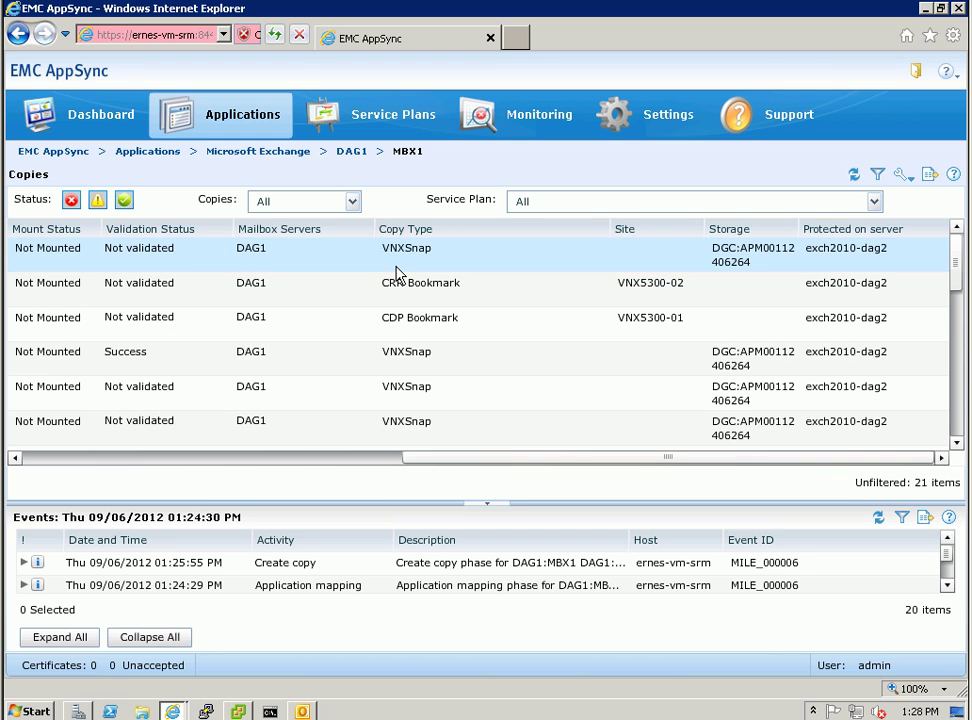
{"action": "left_click", "coordinate": [390, 460]}
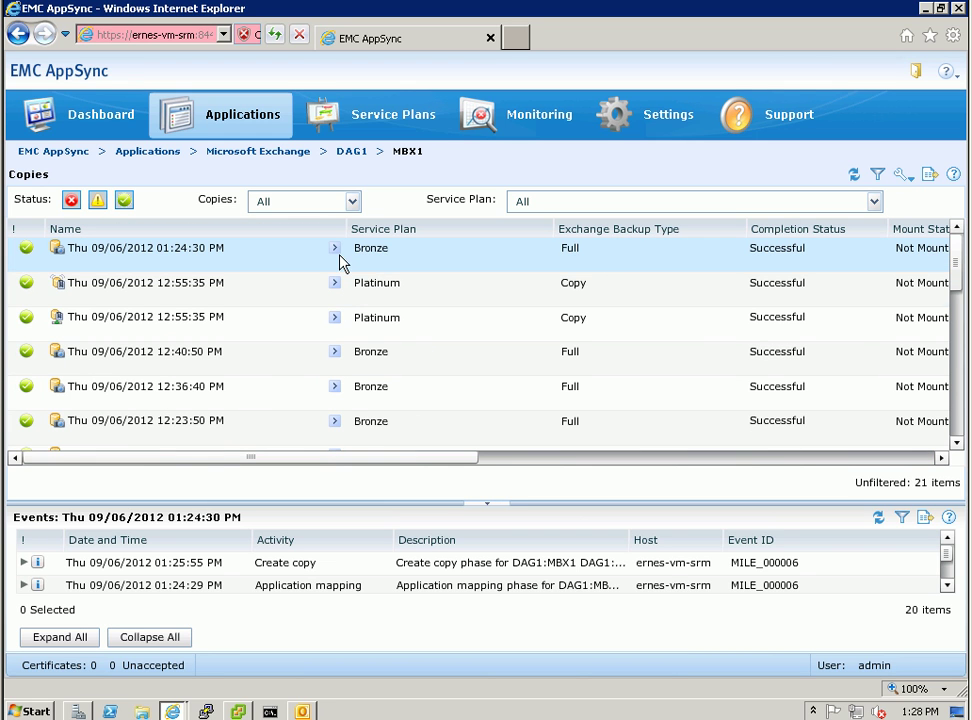
Start mounting MBX1's 01:24:30 PM Bronze copy and include the MBX2 copy that was protected together with it
{"action": "left_click", "coordinate": [334, 250]}
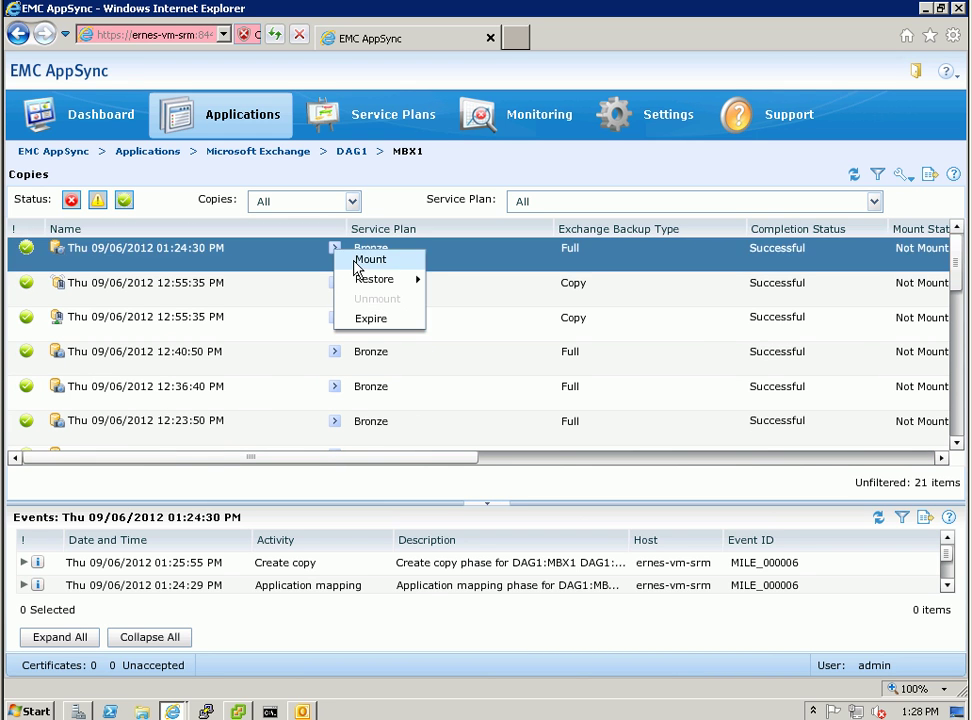
{"action": "left_click", "coordinate": [366, 264]}
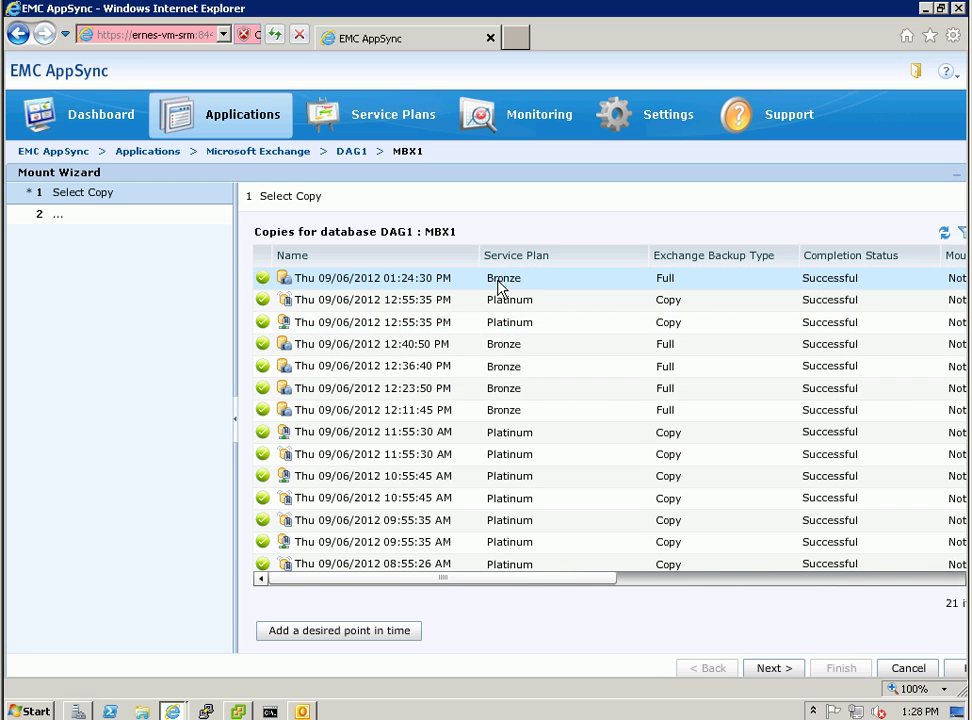
{"action": "left_click", "coordinate": [779, 667]}
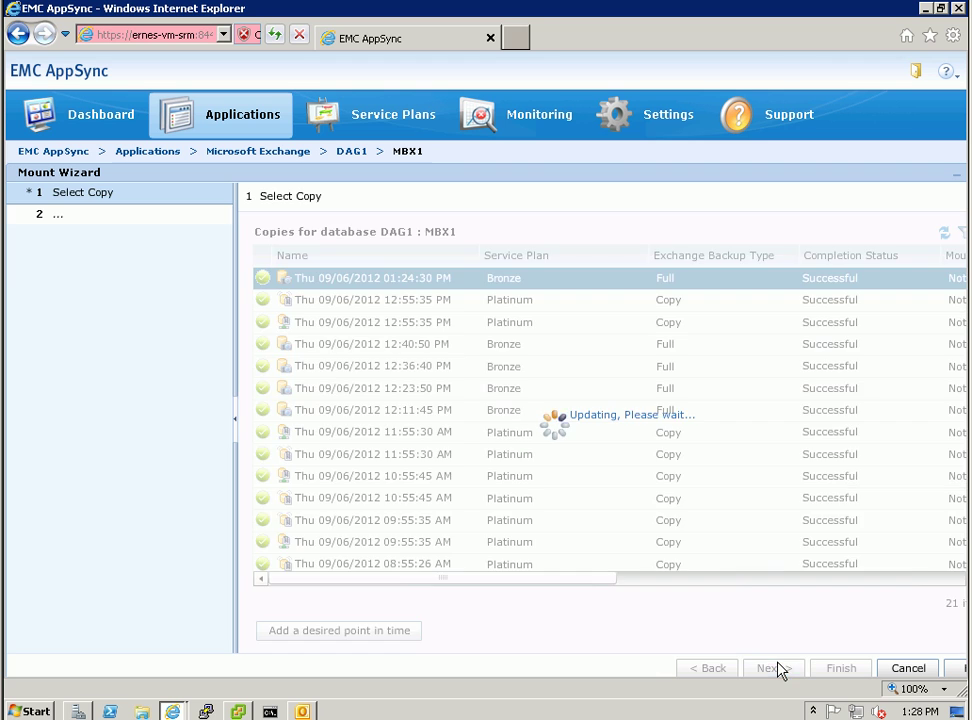
{"action": "left_click", "coordinate": [450, 281]}
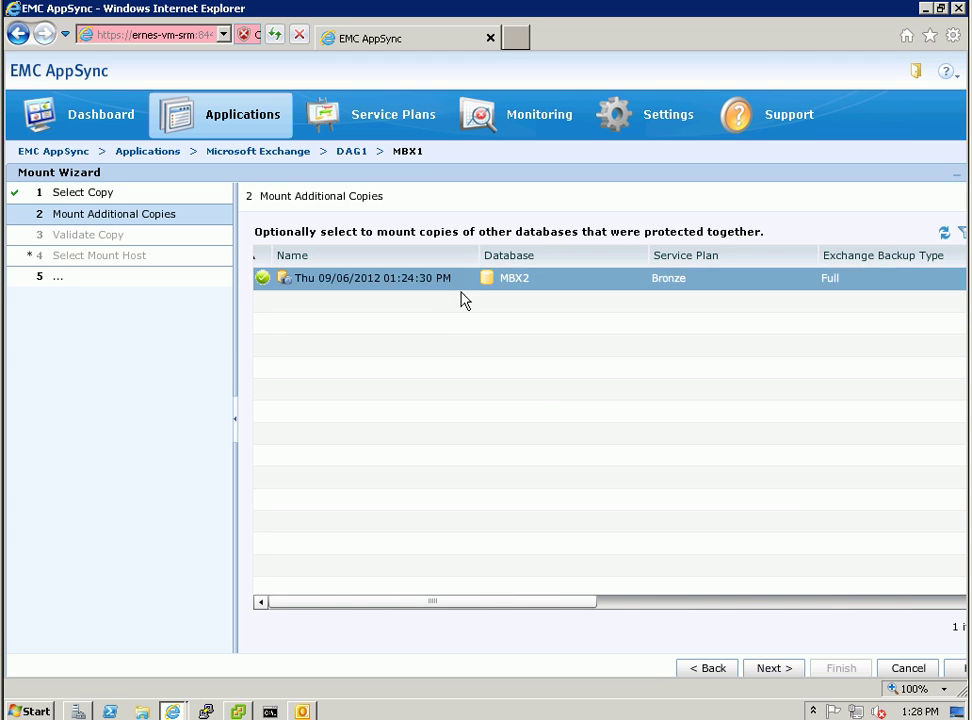
{"action": "left_click", "coordinate": [771, 670]}
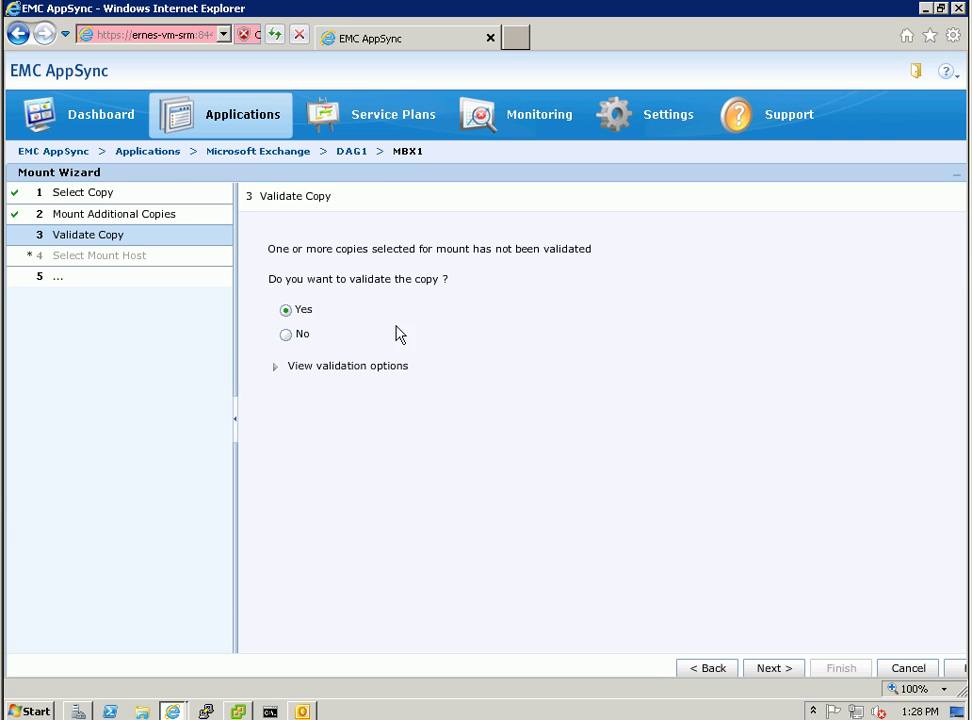
Review the copy validation options, keep validation enabled with databases and logs checked sequentially, and continue to the mount host selection
{"action": "left_click", "coordinate": [334, 368]}
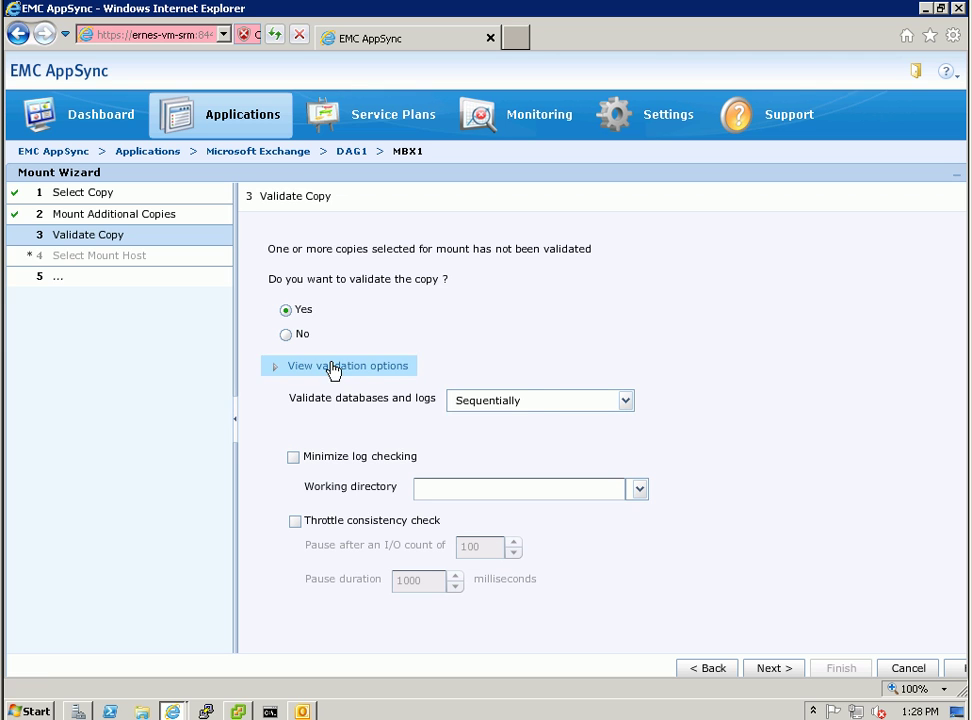
{"action": "left_click", "coordinate": [544, 401]}
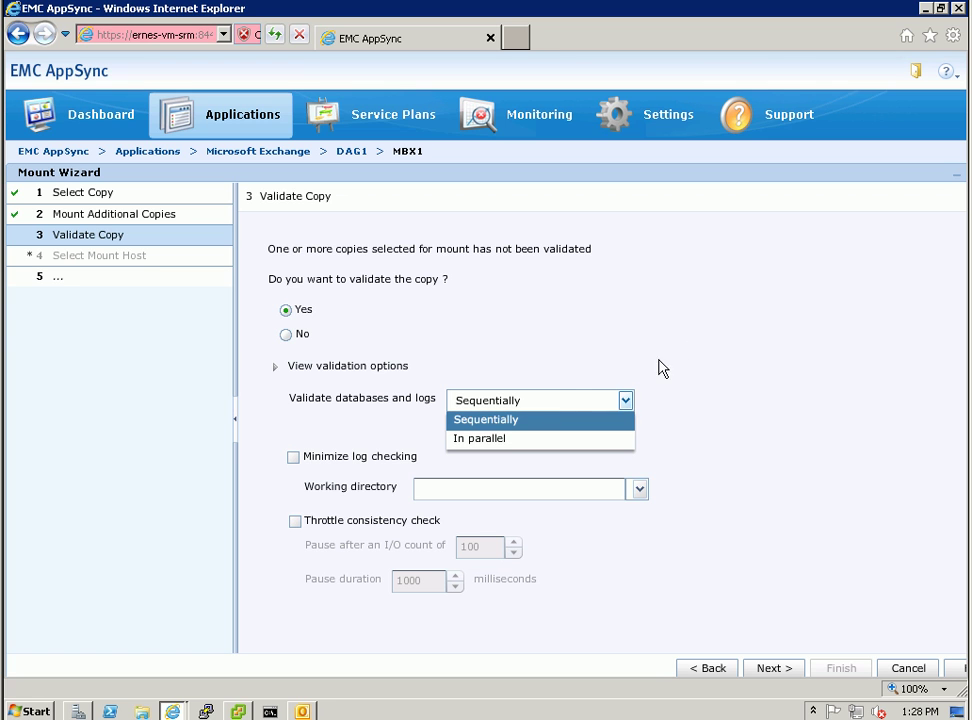
{"action": "left_click", "coordinate": [709, 331]}
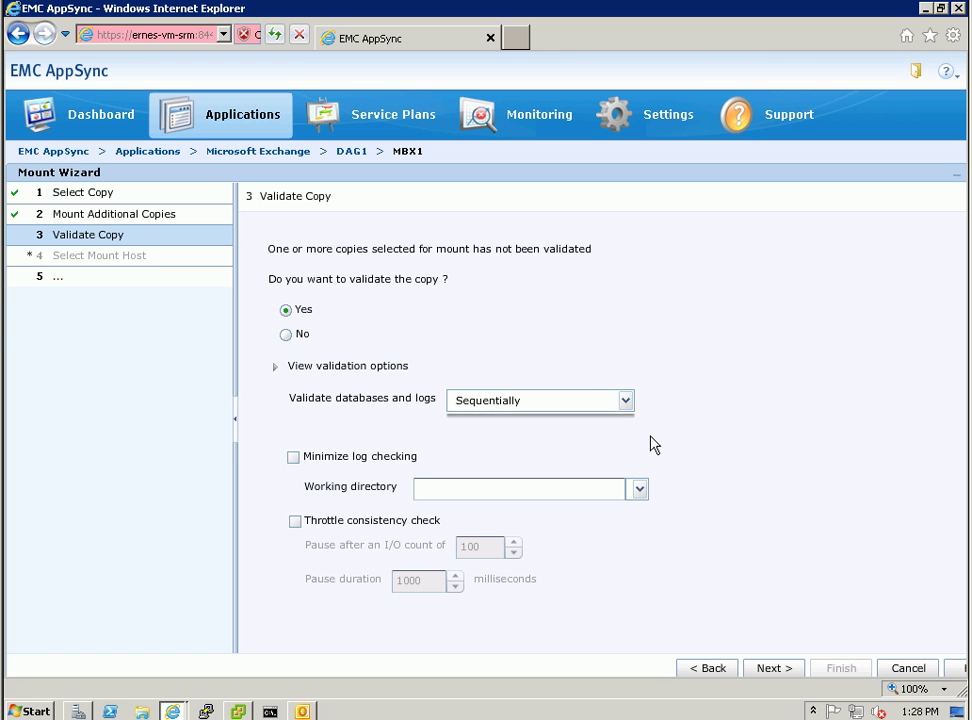
{"action": "left_click", "coordinate": [786, 672]}
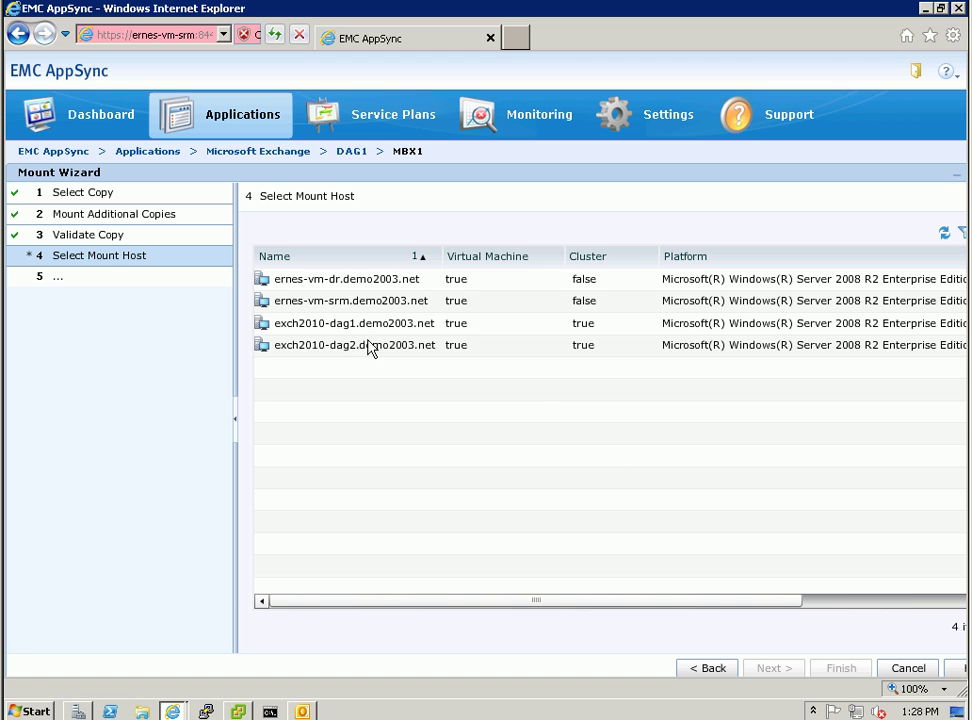
Choose ernes-vm-srm.demo2003.net as the mount host and continue to the mount options
{"action": "left_click", "coordinate": [341, 303]}
{"action": "left_click", "coordinate": [330, 310]}
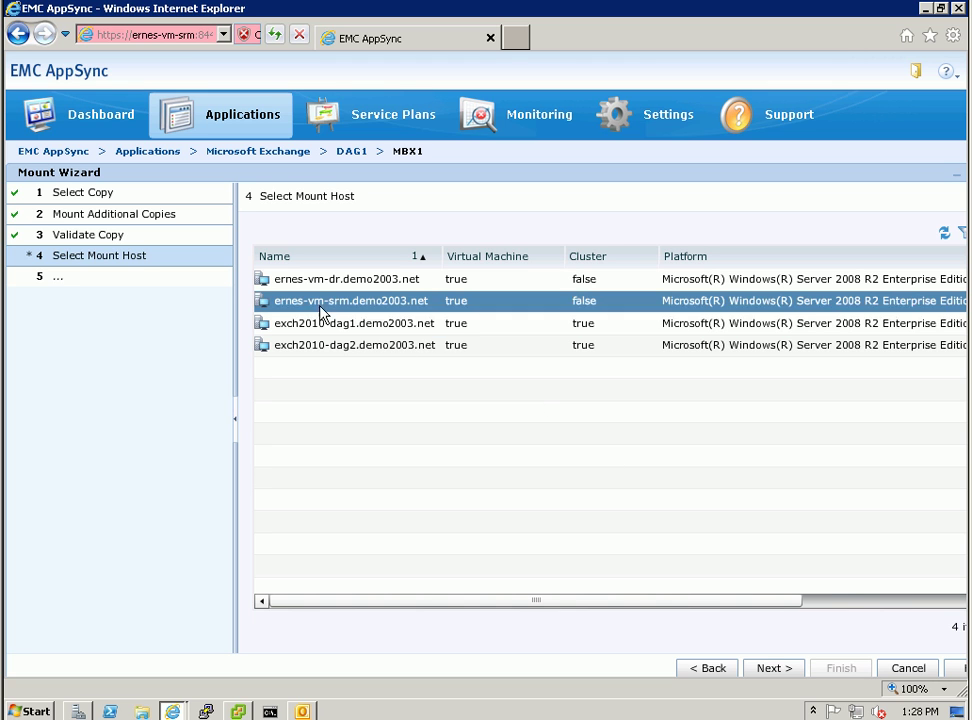
{"action": "left_click", "coordinate": [766, 677]}
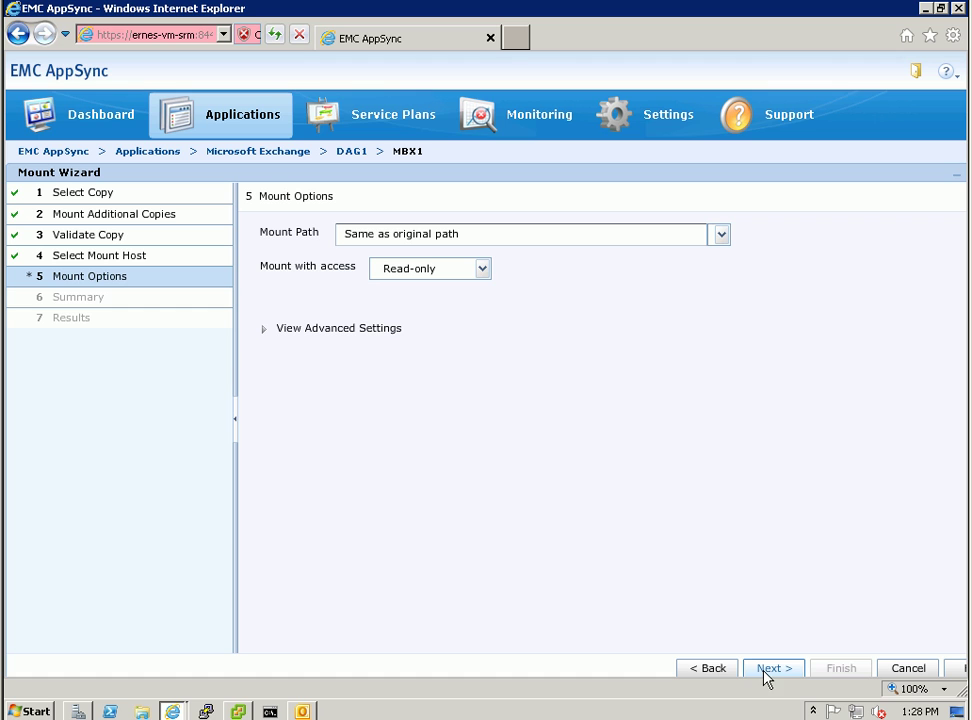
Set the mount path to the copy-ID folder under %SystemDrive%\AppSyncMounts\exch2010-dag2\Exchange, and show the advanced mount settings
{"action": "left_click", "coordinate": [721, 235]}
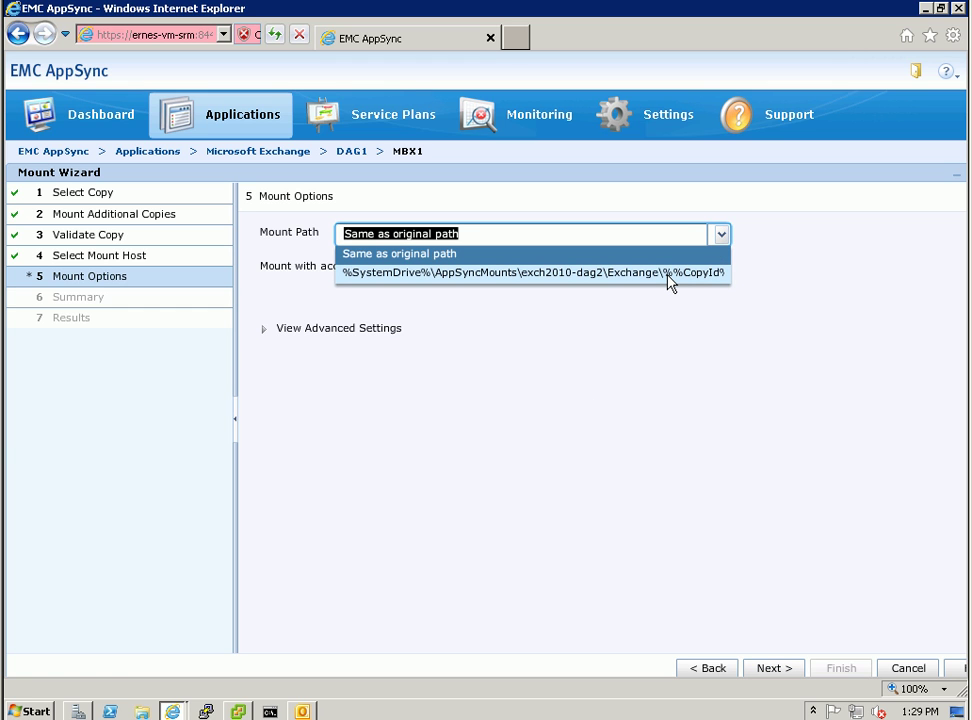
{"action": "left_click", "coordinate": [575, 283]}
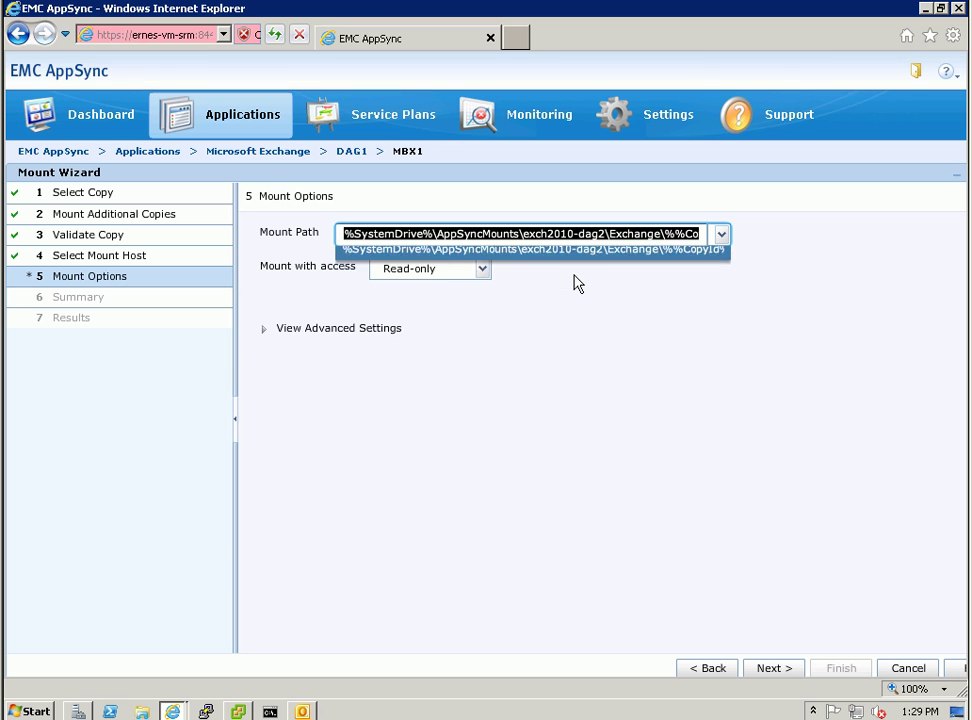
{"action": "left_click", "coordinate": [328, 337]}
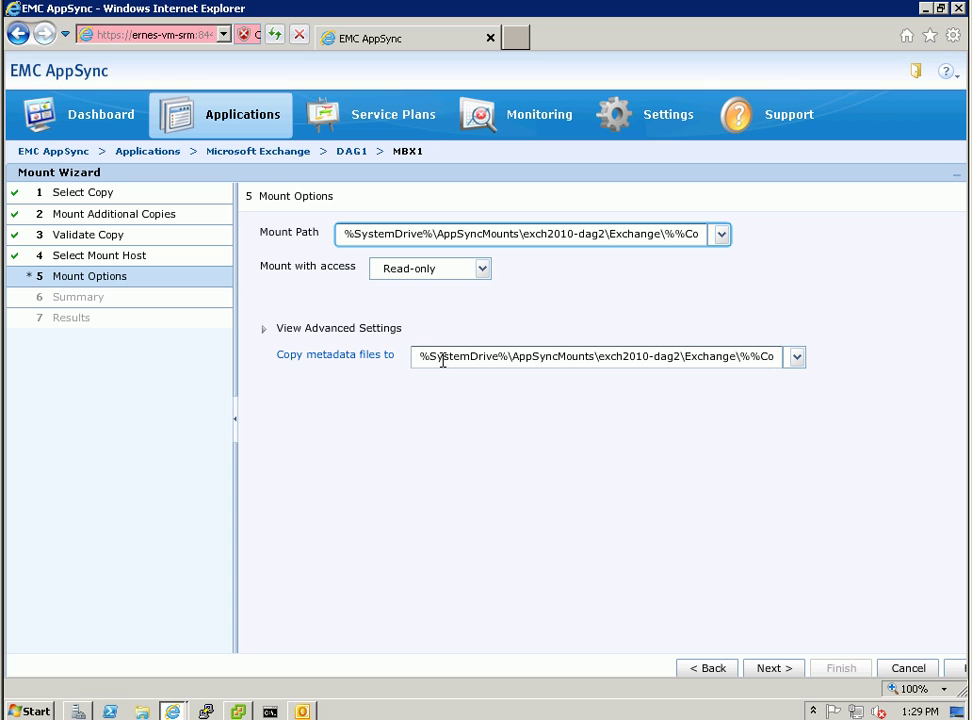
Start mounting the MBX1 and MBX2 copies with read-only access, and show the progress details across the full wizard width
{"action": "left_click", "coordinate": [770, 668]}
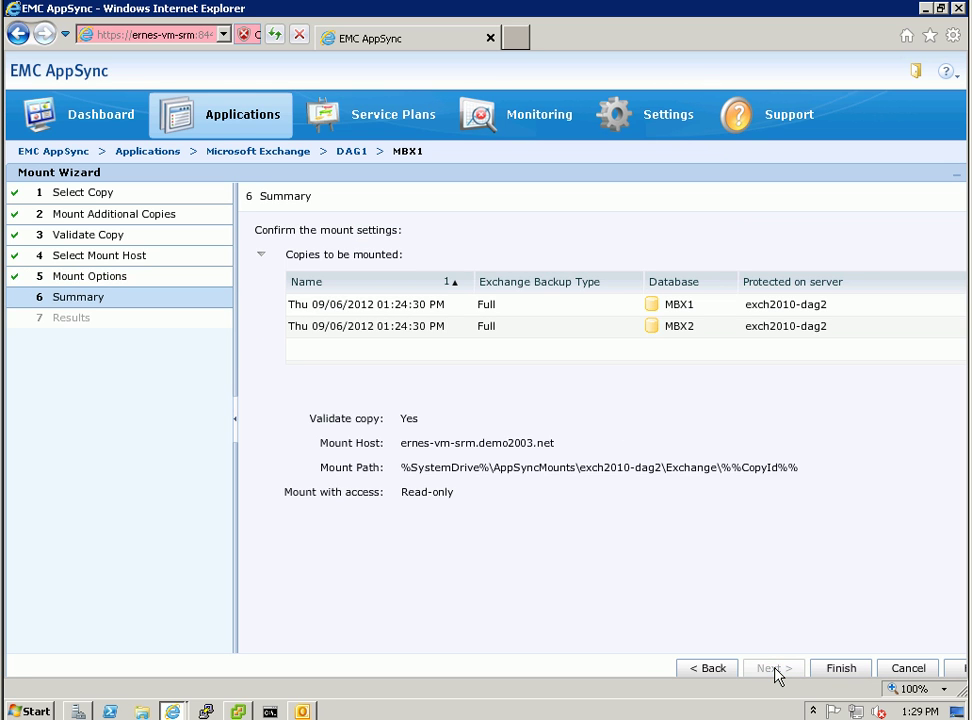
{"action": "left_click", "coordinate": [848, 672]}
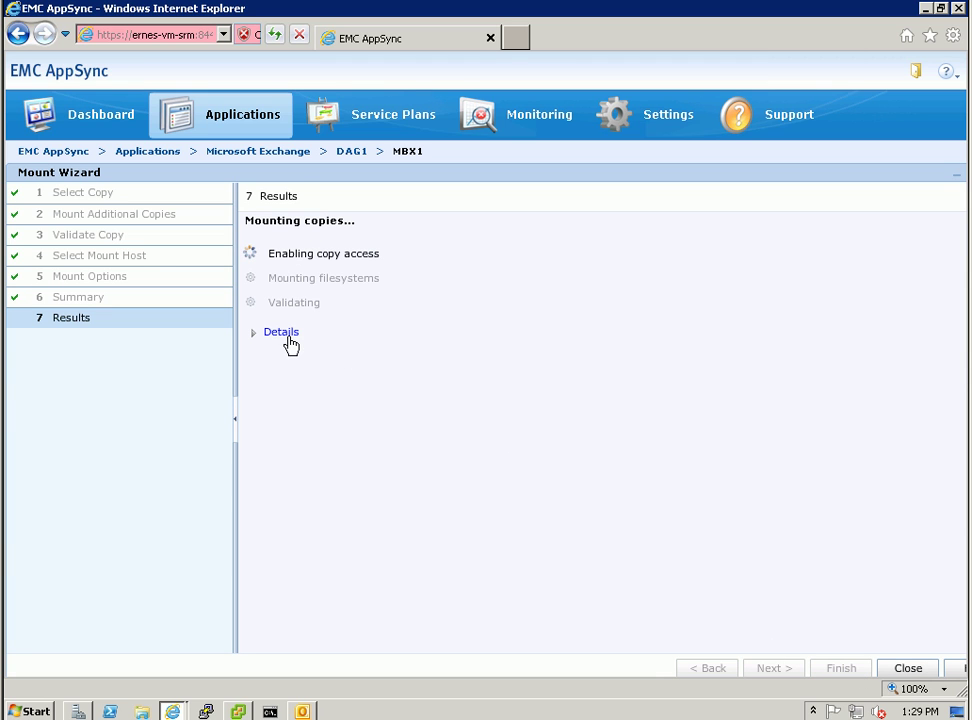
{"action": "left_click", "coordinate": [284, 340]}
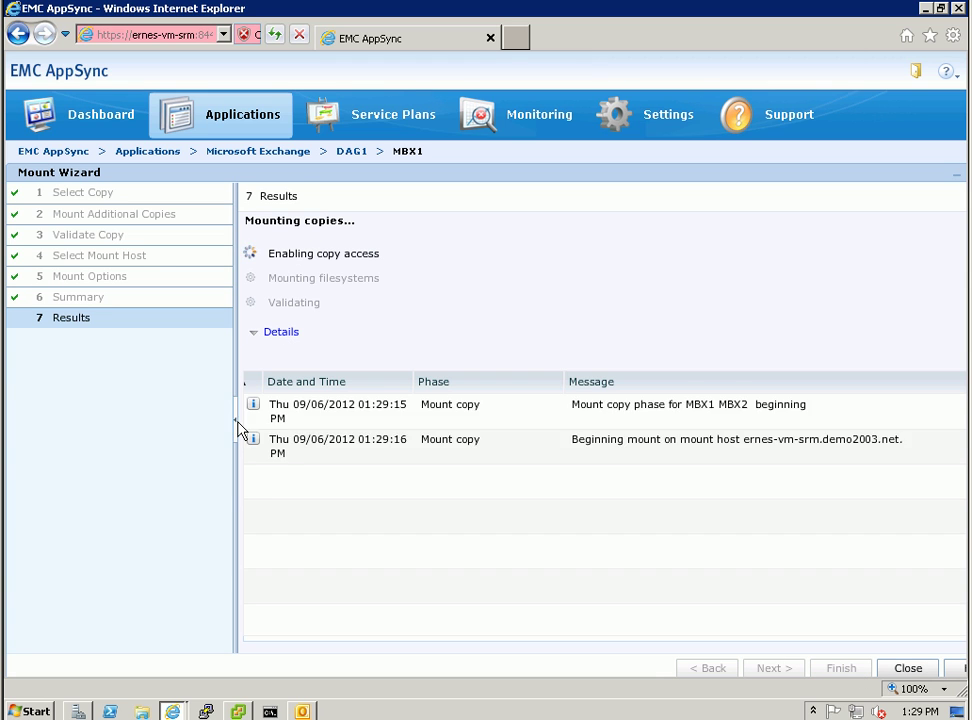
{"action": "left_click", "coordinate": [237, 420]}
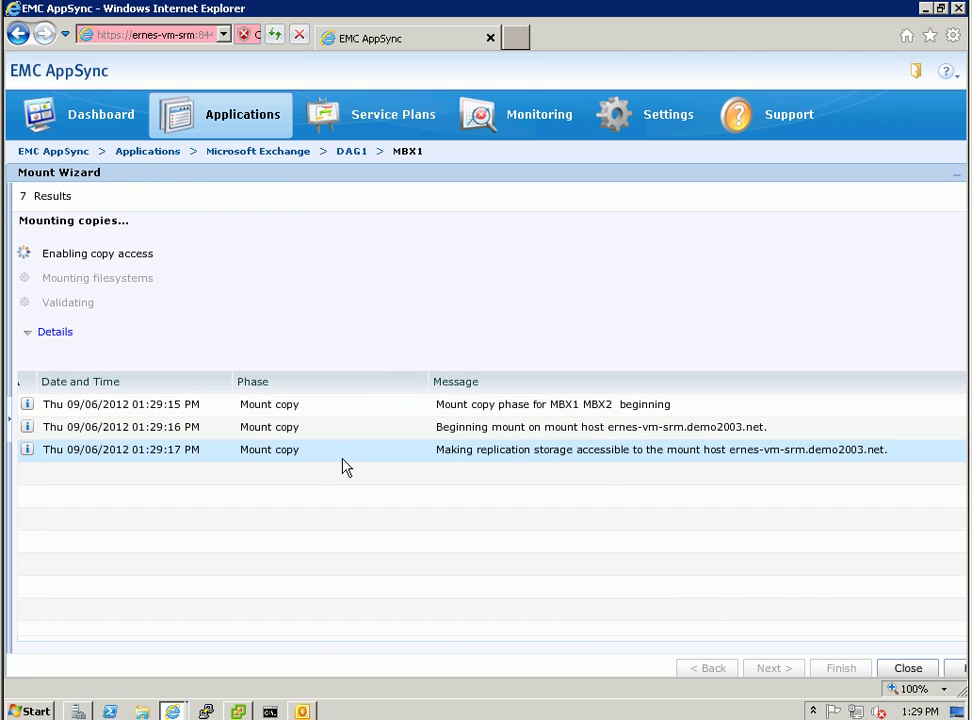
Switch to Outlook, permanently delete the "Test - restore" message from the Inbox, and check the Deleted Items folder and Inbox
{"action": "mouse_move", "coordinate": [305, 710]}
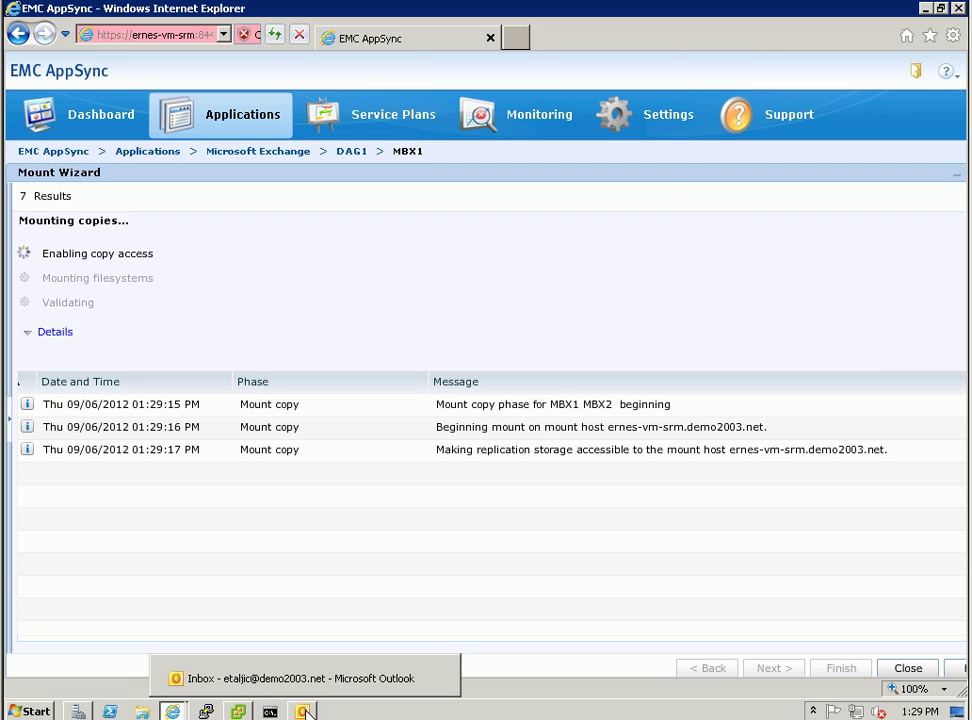
{"action": "left_click", "coordinate": [305, 710]}
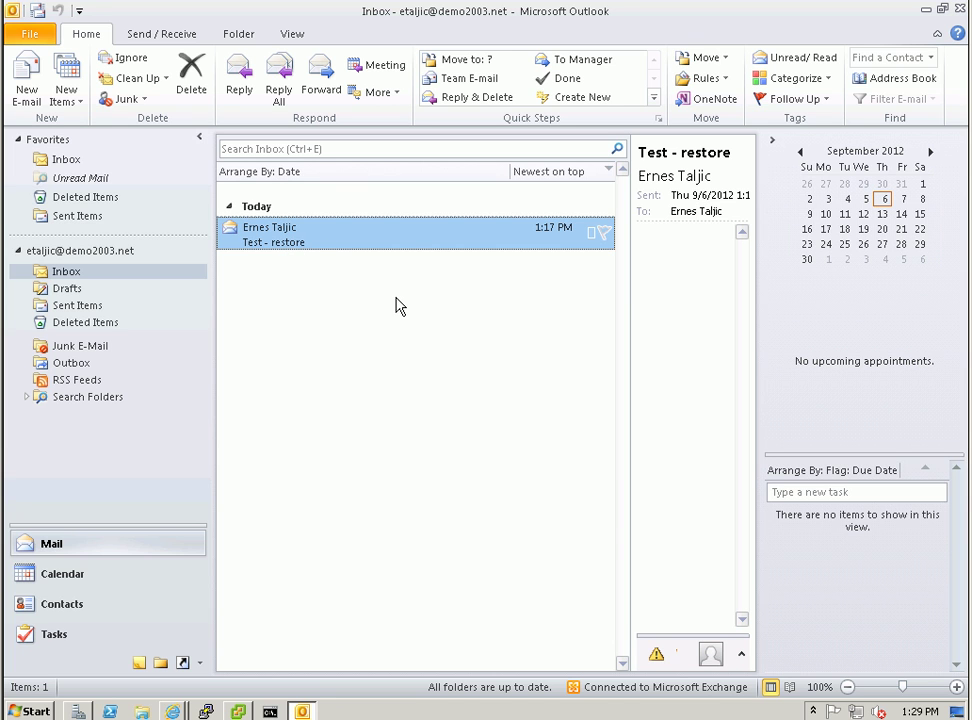
{"action": "key", "text": "shift+Delete"}
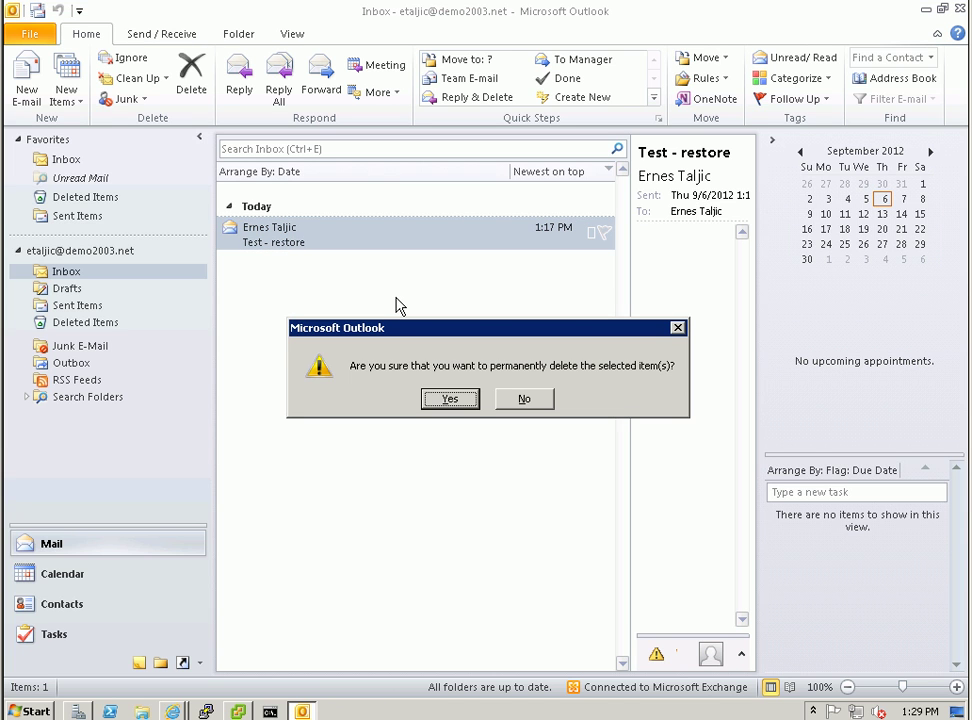
{"action": "key", "text": "Return"}
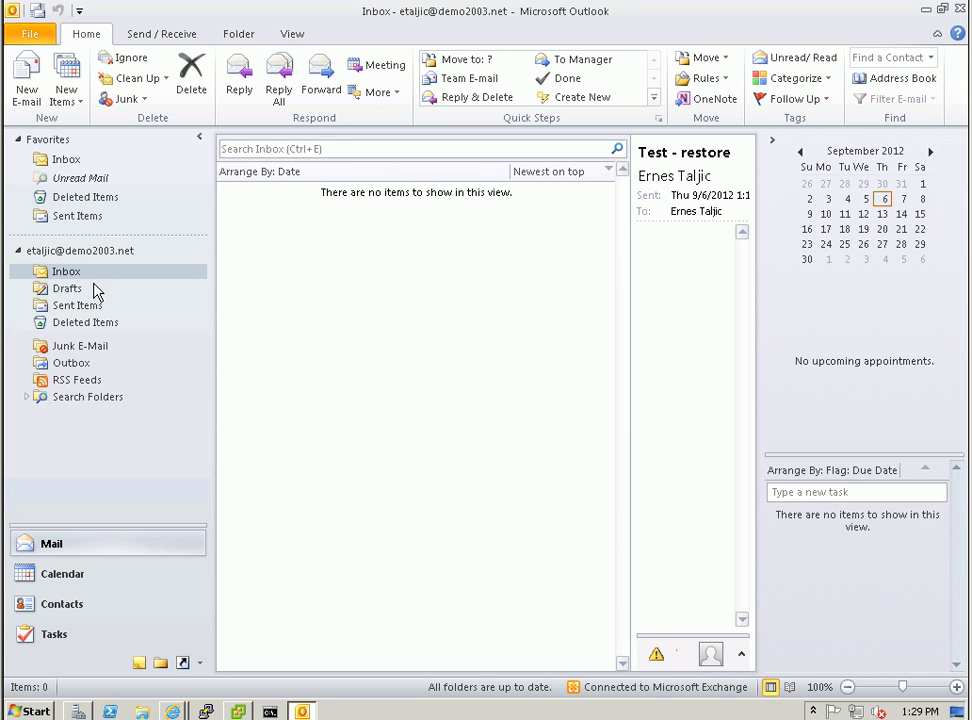
{"action": "left_click", "coordinate": [107, 330]}
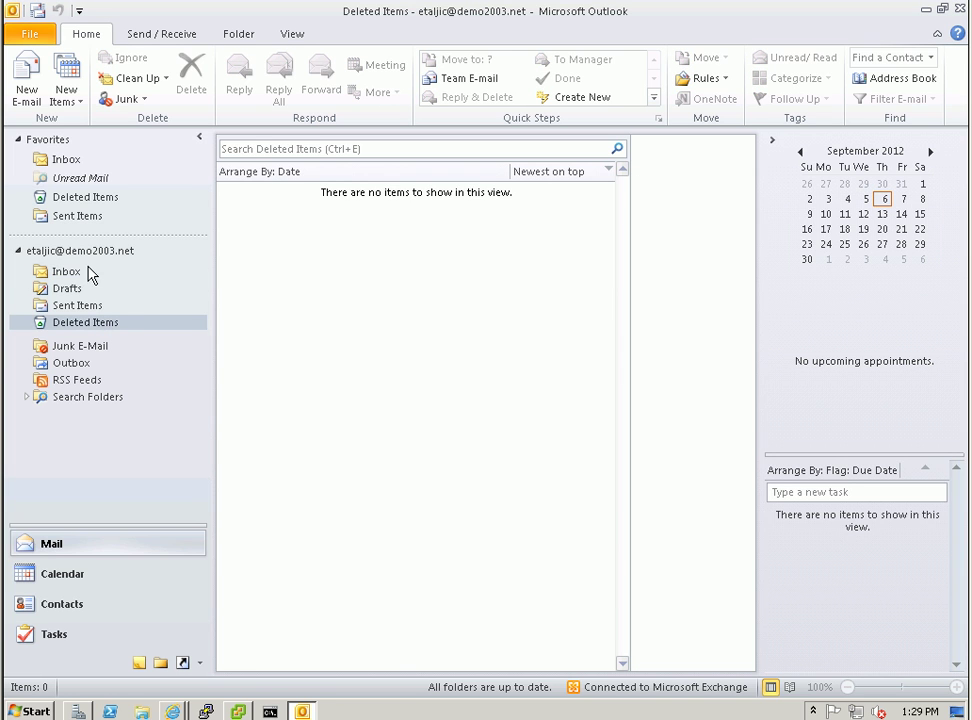
{"action": "left_click", "coordinate": [66, 272]}
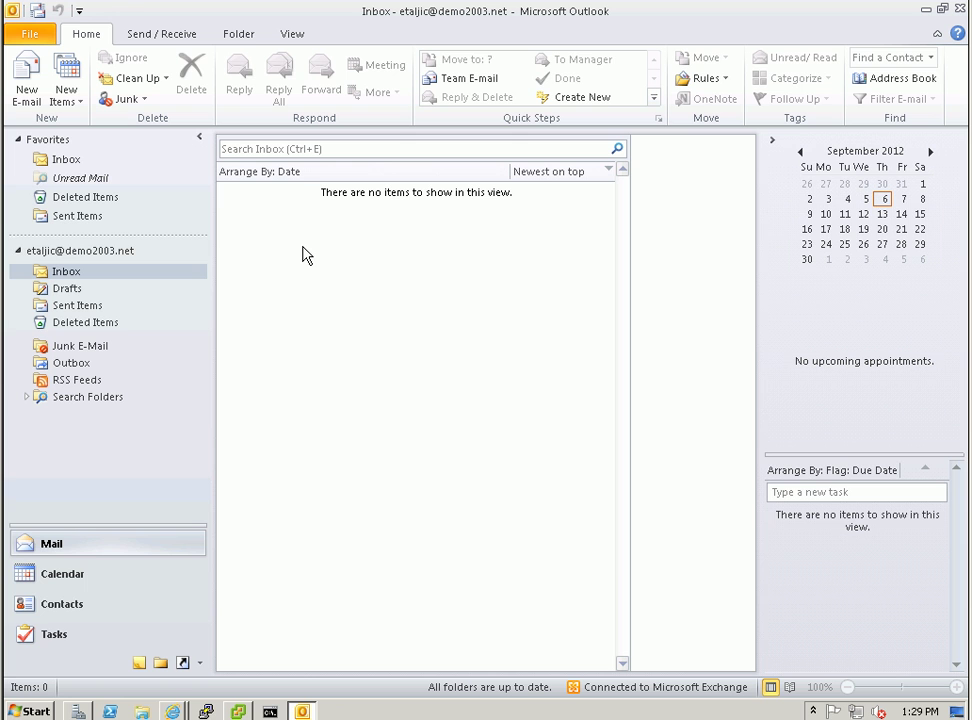
{"action": "left_click", "coordinate": [305, 712]}
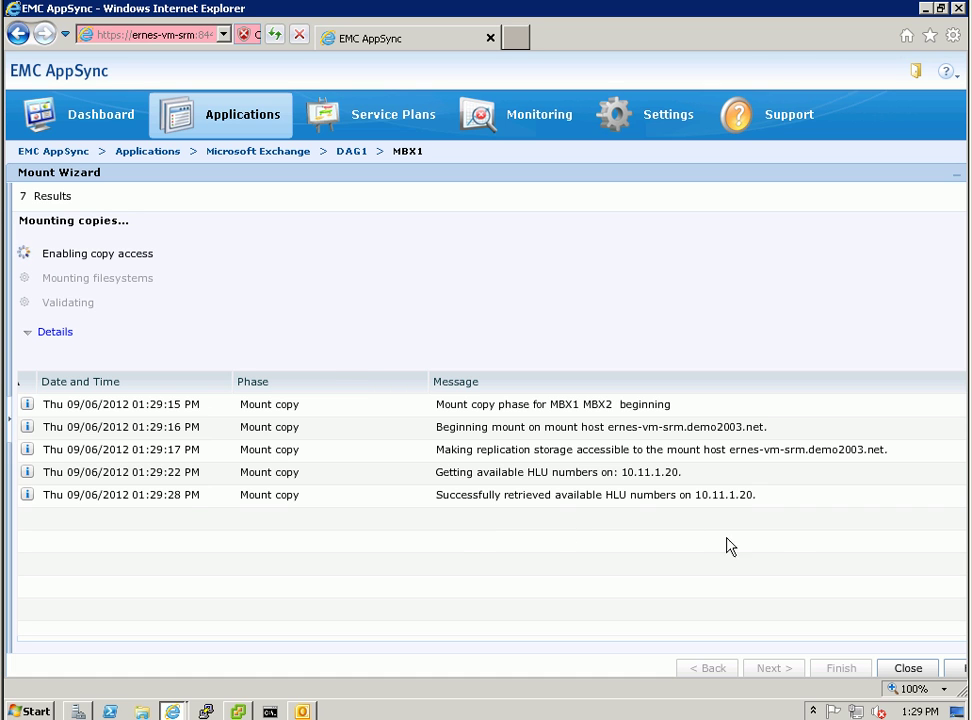
Show the desktop to look at the EMC ItemPoint for Microsoft Exchange Server shortcut
{"action": "left_click", "coordinate": [957, 713]}
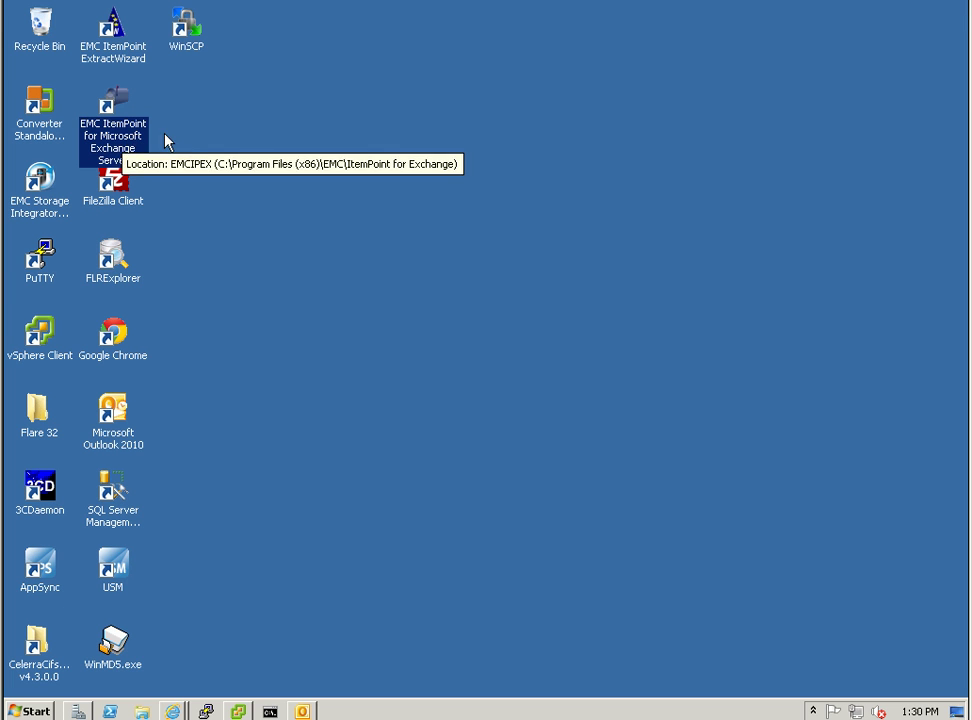
{"action": "left_click", "coordinate": [36, 42]}
{"action": "left_click", "coordinate": [258, 180]}
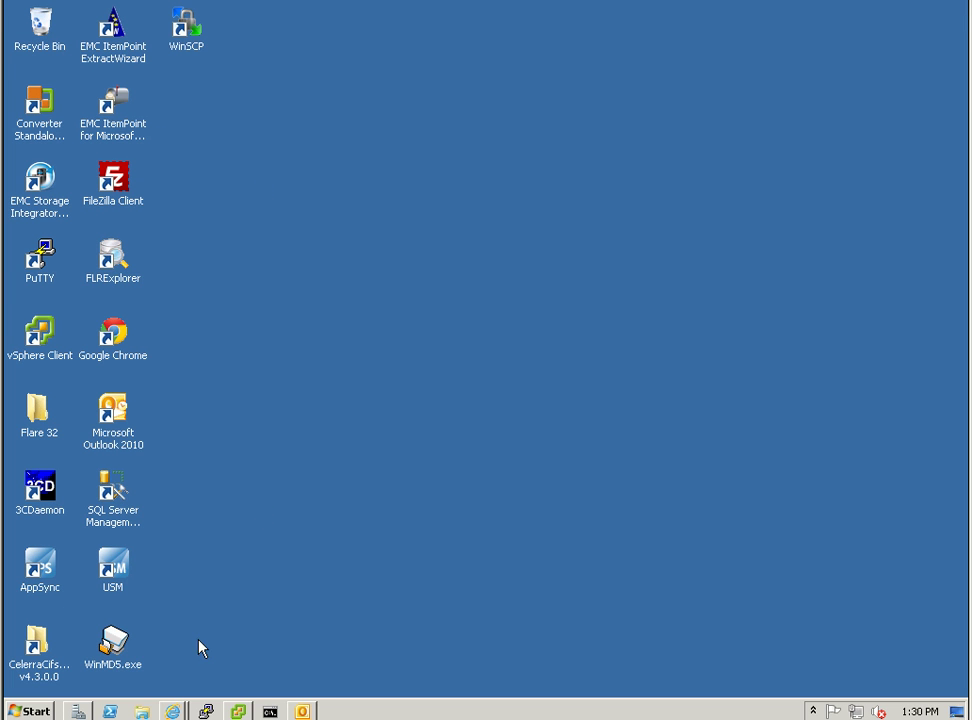
Return to AppSync and review the mount and validation messages for MBX1 and MBX2 through to the final entry
{"action": "left_click", "coordinate": [174, 710]}
{"action": "left_click", "coordinate": [142, 686]}
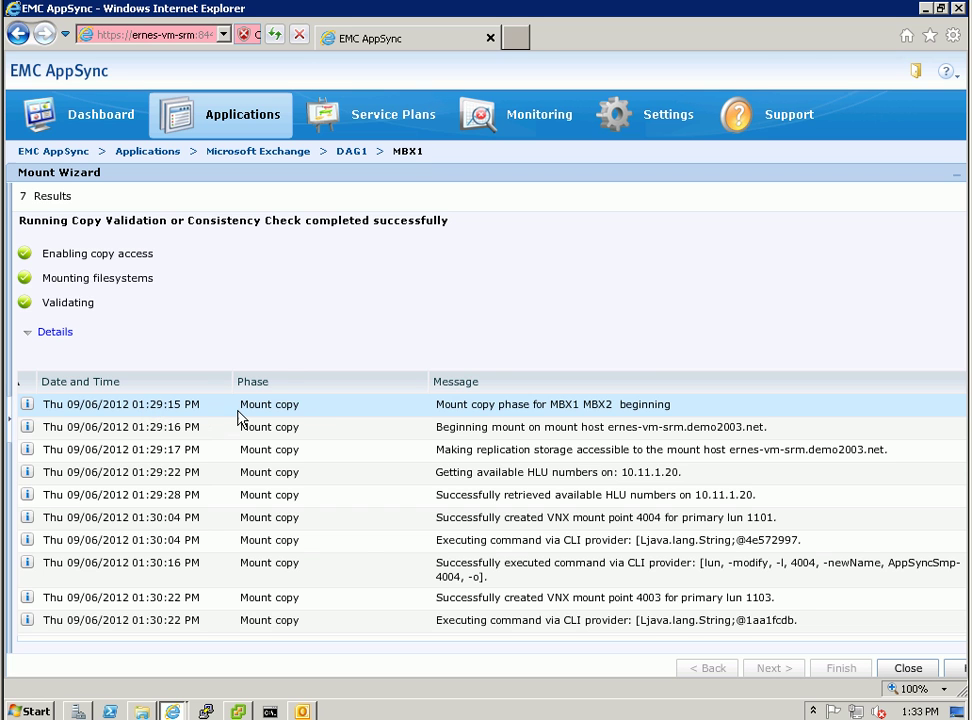
{"action": "left_click", "coordinate": [318, 410]}
{"action": "scroll", "coordinate": [336, 437], "scroll_direction": "down", "scroll_amount": 10}
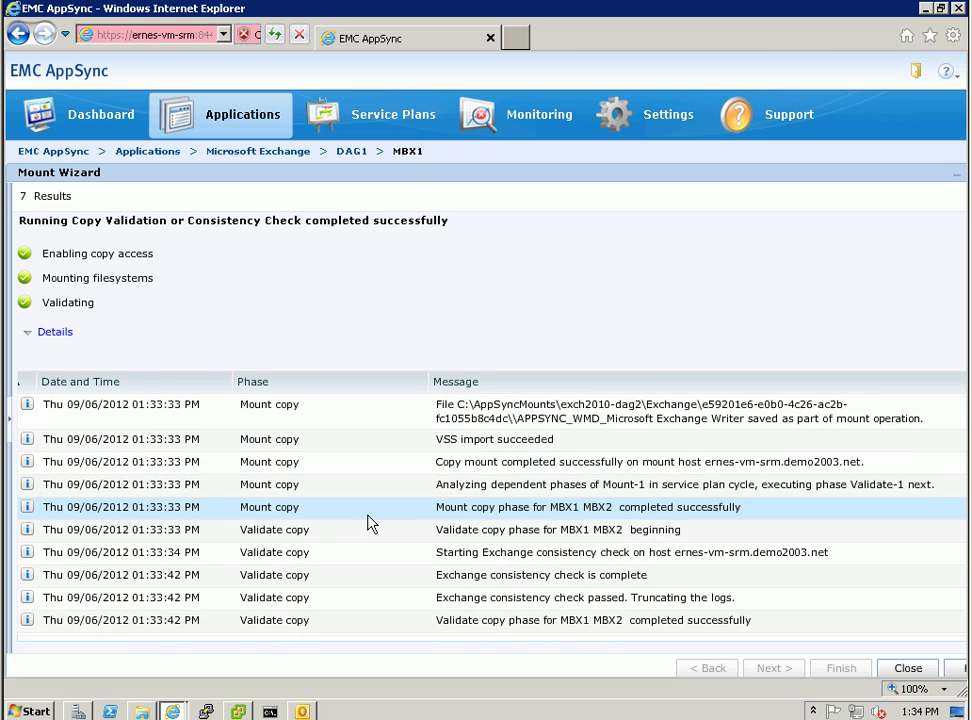
{"action": "left_click", "coordinate": [204, 614]}
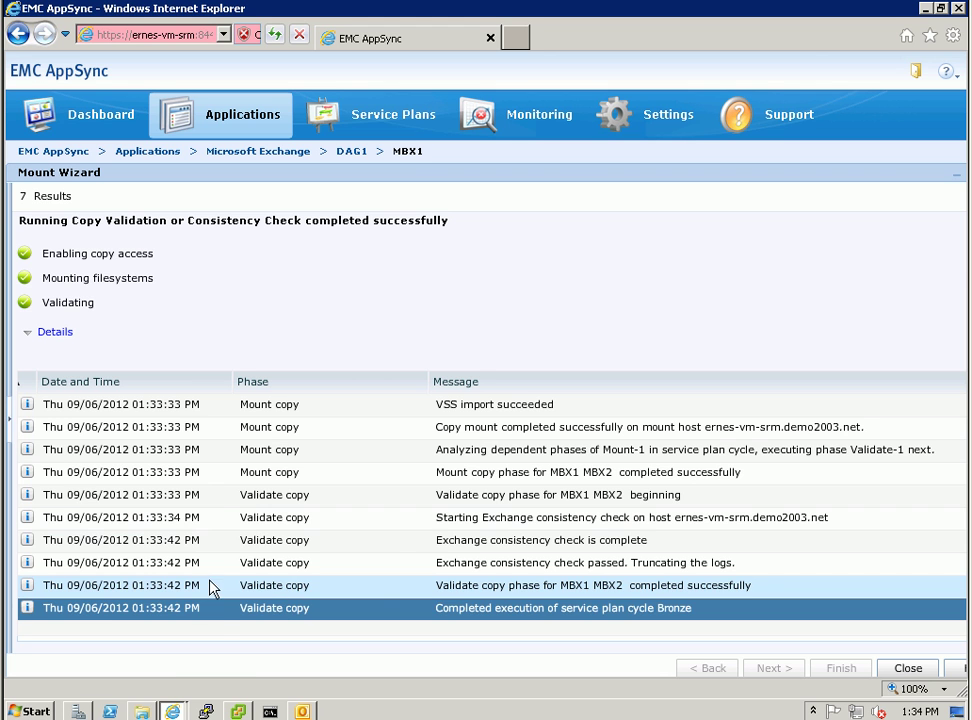
Switch to the vSphere Client and examine the recent storage refresh and virtual machine reconfiguration tasks for the mount host
{"action": "left_click", "coordinate": [237, 711]}
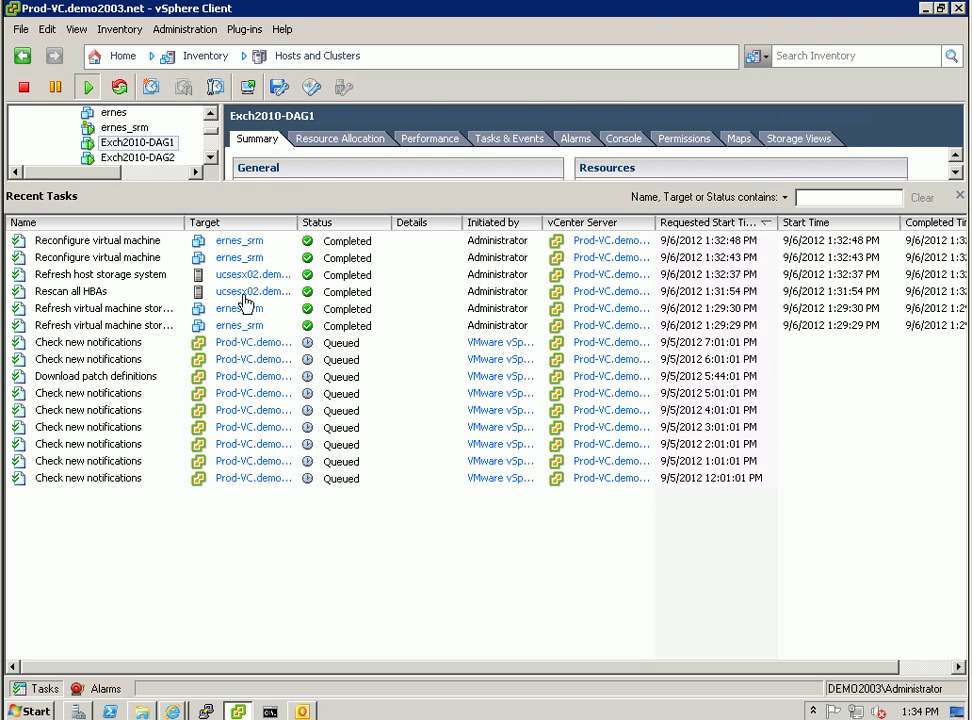
{"action": "left_click", "coordinate": [120, 277]}
{"action": "left_click", "coordinate": [123, 259]}
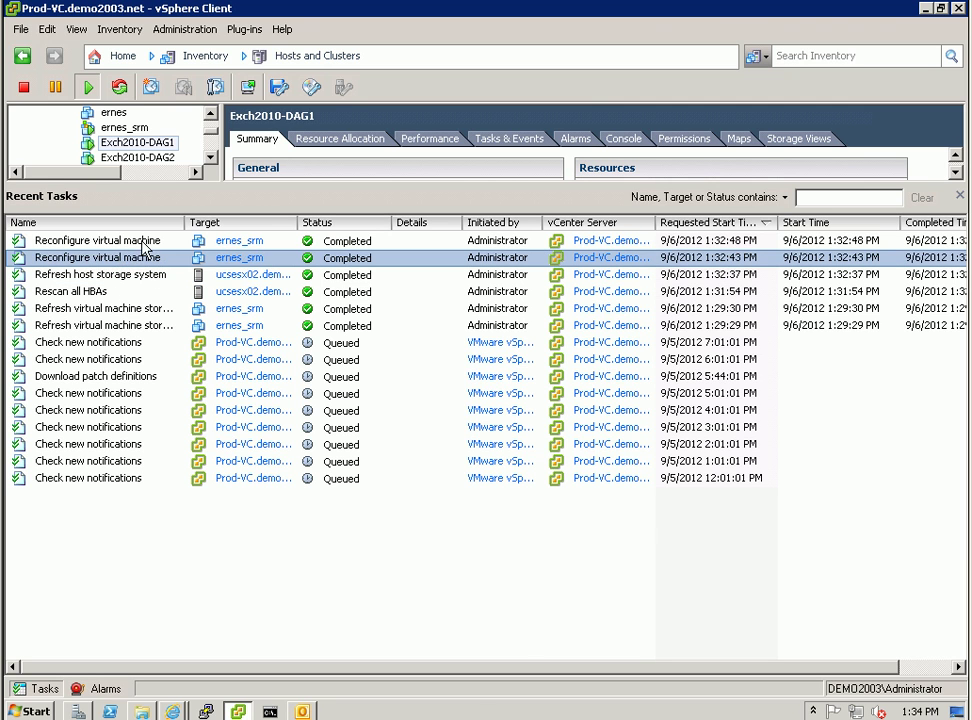
{"action": "left_click", "coordinate": [144, 244]}
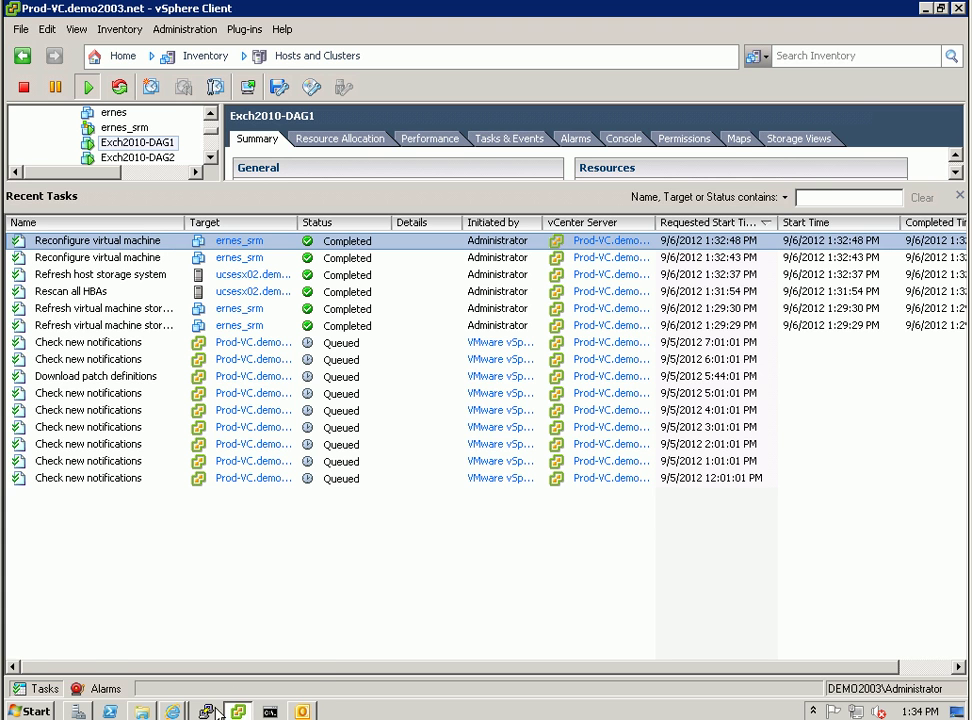
Switch to Unisphere and inspect the snapshot mount points AppSyncSmp-4003 and AppSyncSmp-4004 in the ucsesx02 storage group
{"action": "mouse_move", "coordinate": [173, 711]}
{"action": "left_click", "coordinate": [126, 648]}
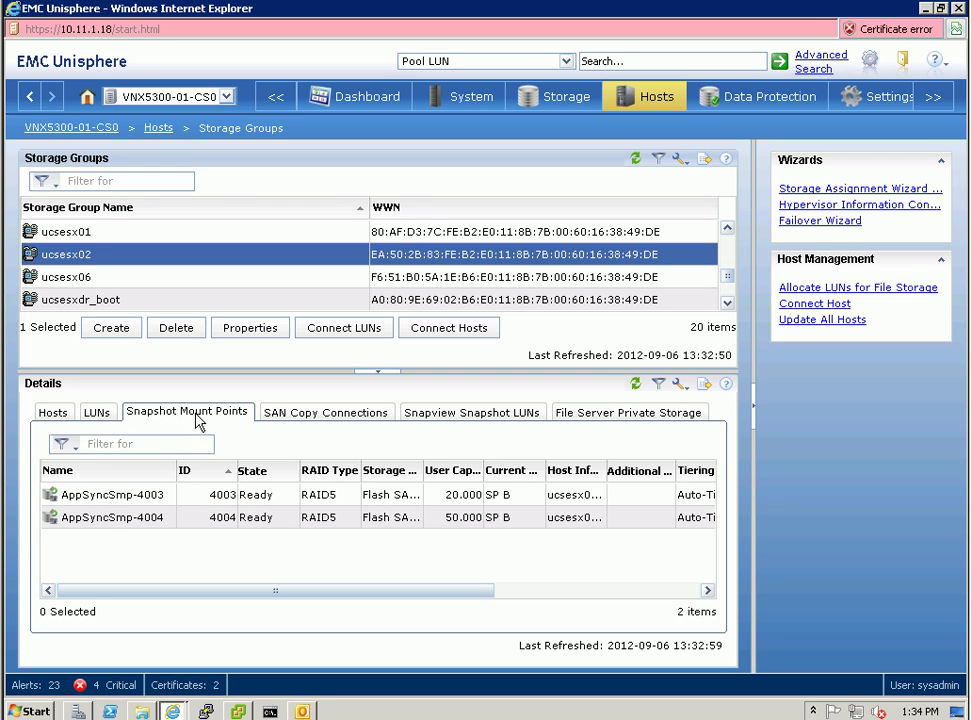
{"action": "left_click", "coordinate": [165, 518]}
{"action": "left_click", "coordinate": [172, 496]}
{"action": "left_click", "coordinate": [173, 518]}
{"action": "left_click", "coordinate": [173, 497]}
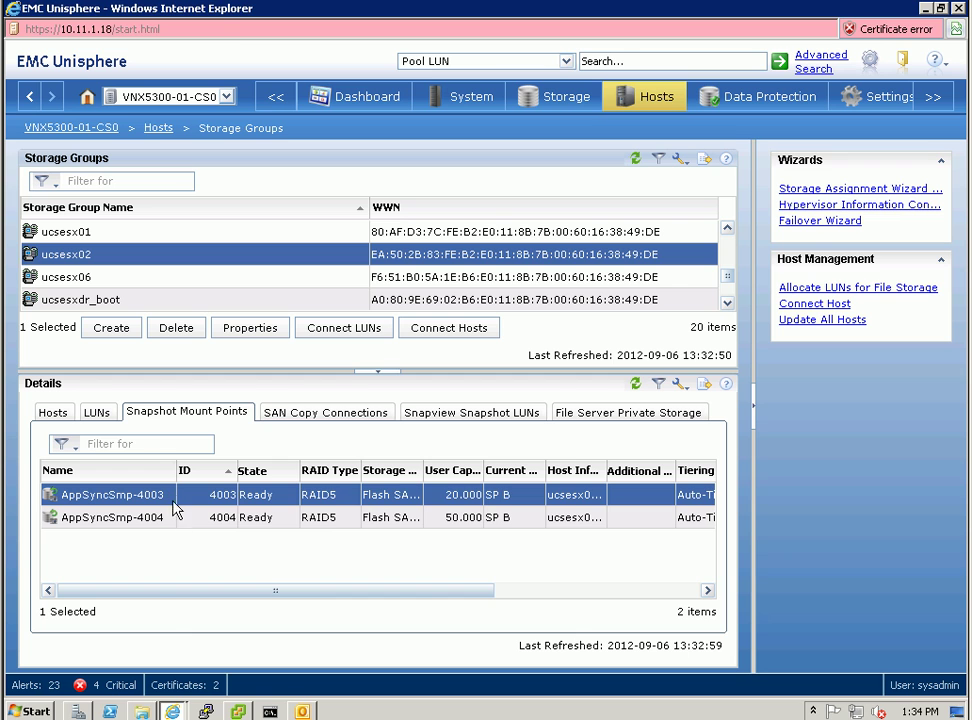
Browse C:\AppSyncMounts\exch2010-dag2\Exchange in Windows Explorer, inspect the copy-ID folder and its EDrive contents, and minimize the window
{"action": "left_click", "coordinate": [144, 711]}
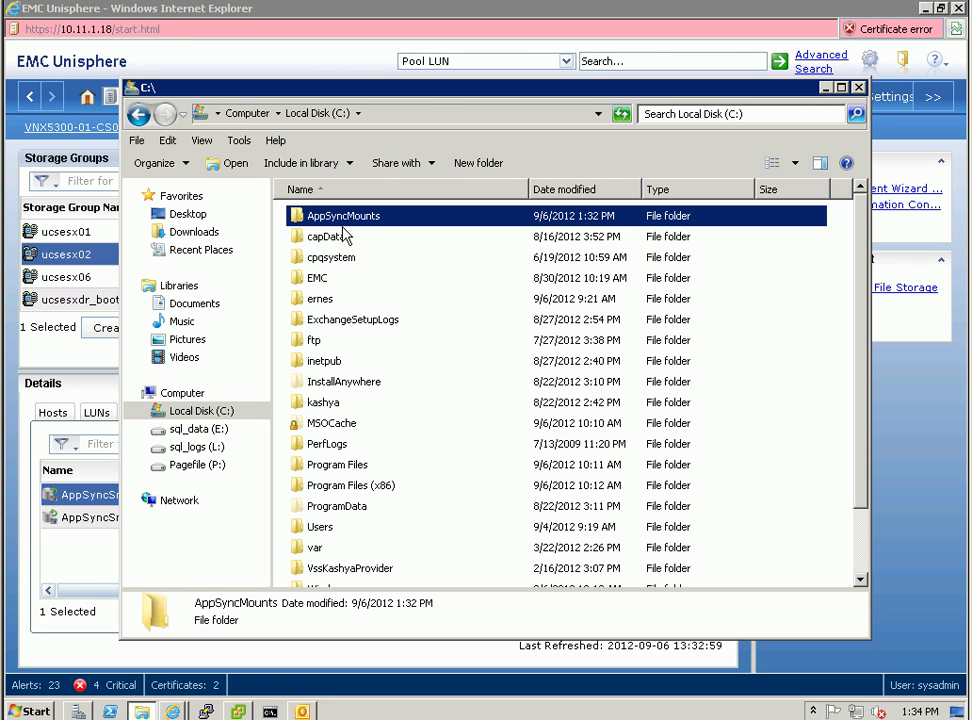
{"action": "double_click", "coordinate": [343, 222]}
{"action": "double_click", "coordinate": [342, 222]}
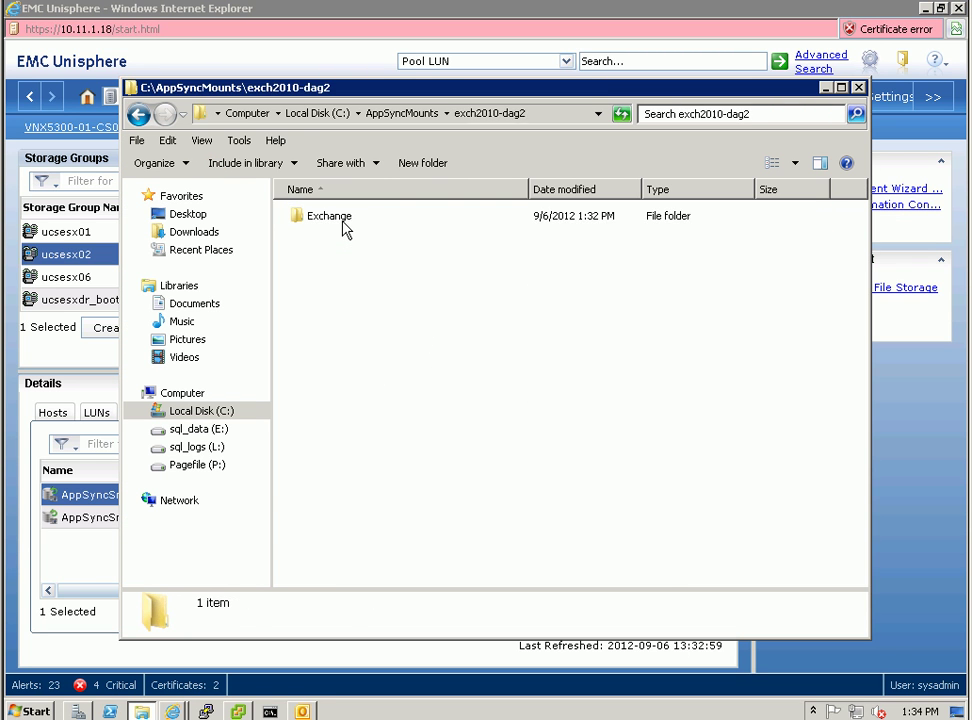
{"action": "double_click", "coordinate": [333, 221]}
{"action": "double_click", "coordinate": [333, 221]}
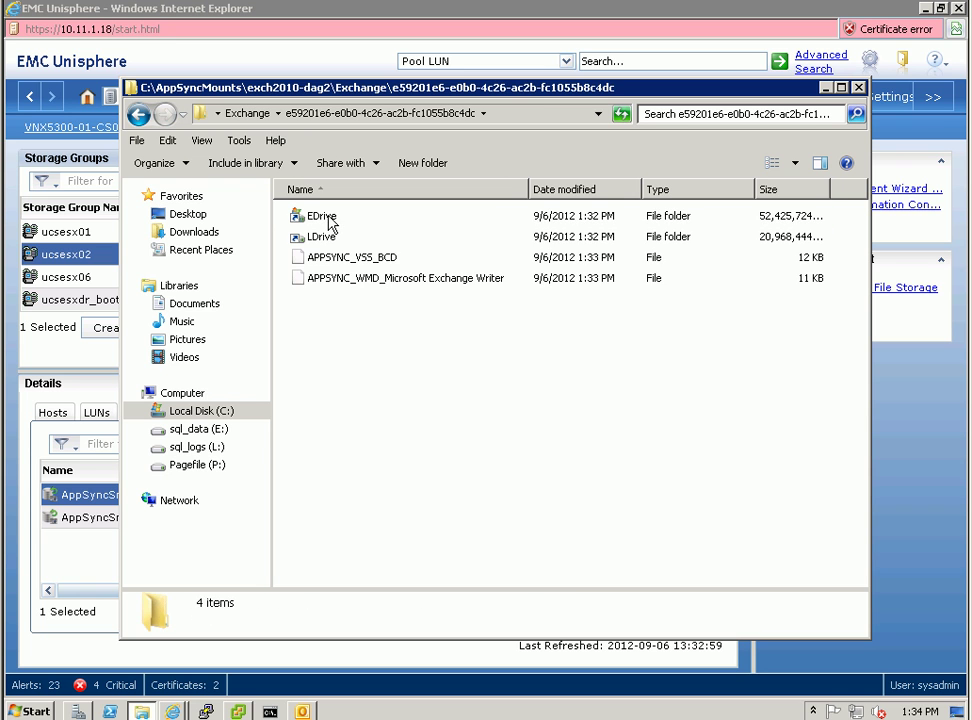
{"action": "double_click", "coordinate": [334, 220]}
{"action": "double_click", "coordinate": [334, 220]}
{"action": "key", "text": "BackSpace"}
{"action": "key", "text": "BackSpace"}
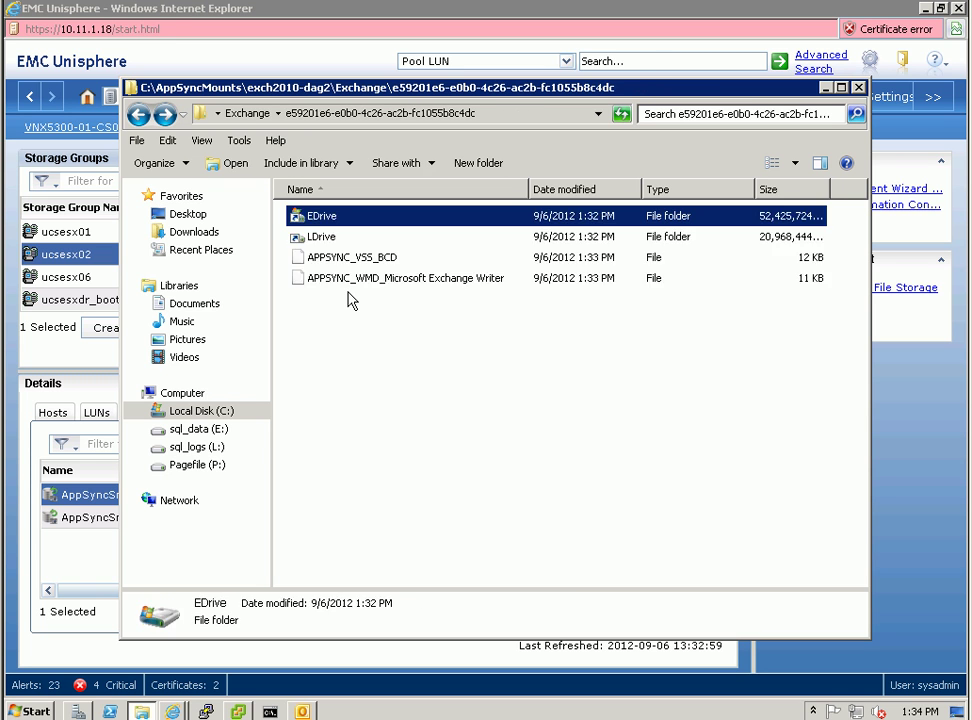
{"action": "key", "text": "BackSpace"}
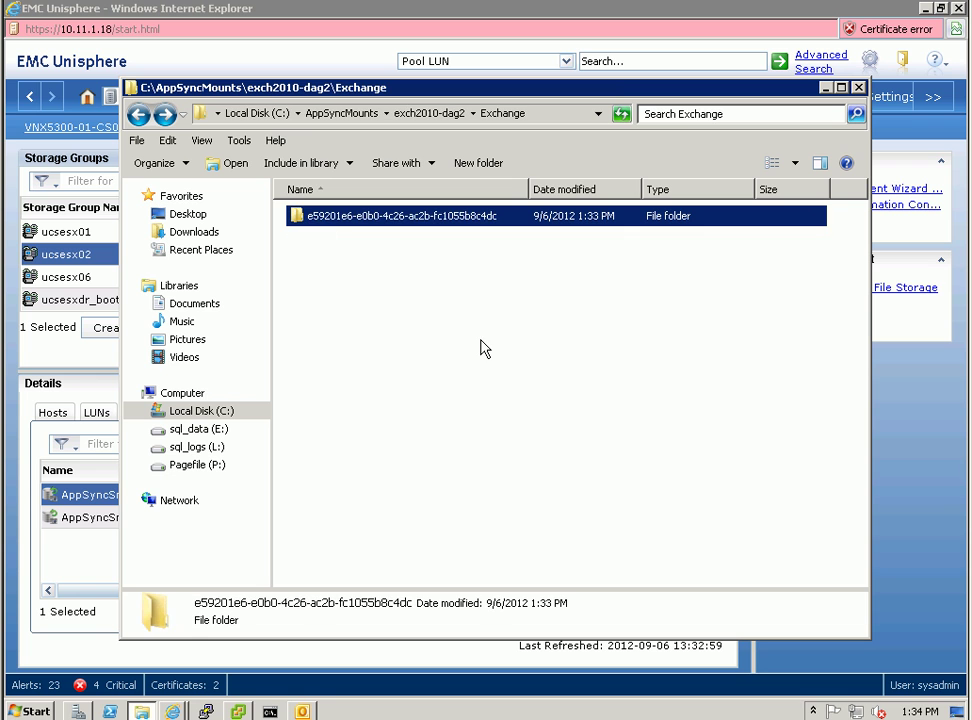
{"action": "left_click", "coordinate": [825, 88]}
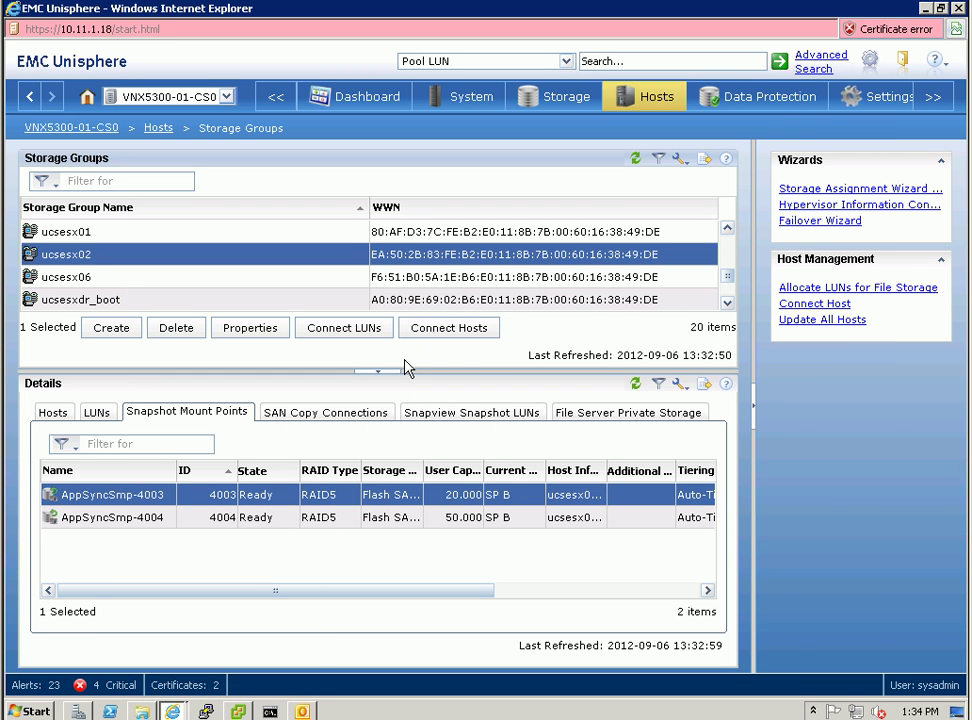
Switch to Outlook to check the Inbox for the deleted message, and minimize it again
{"action": "left_click", "coordinate": [301, 711]}
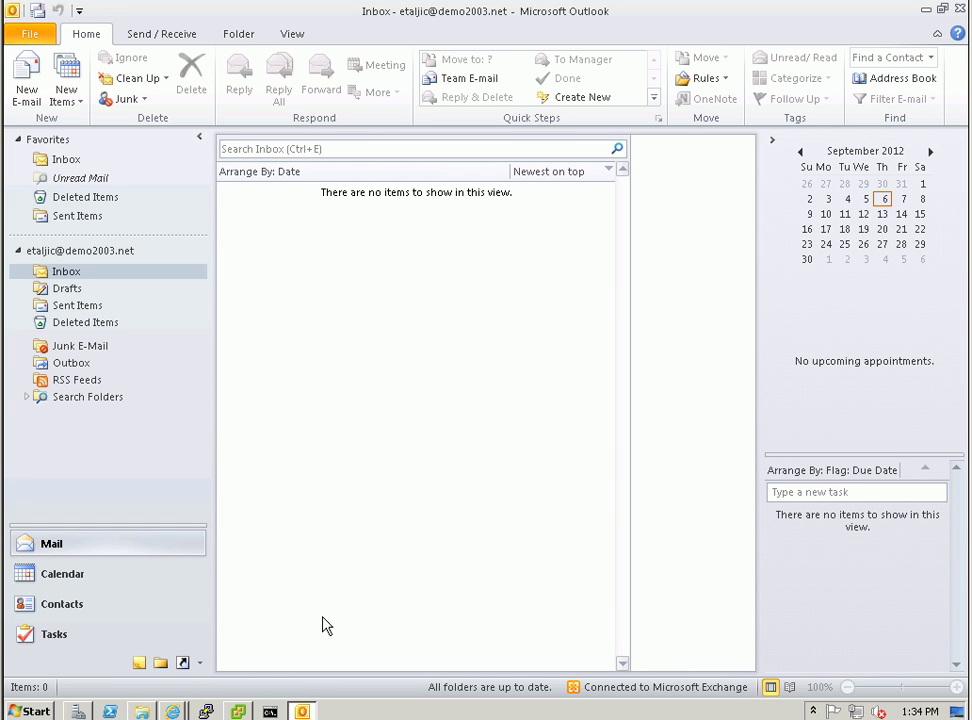
{"action": "mouse_move", "coordinate": [306, 713]}
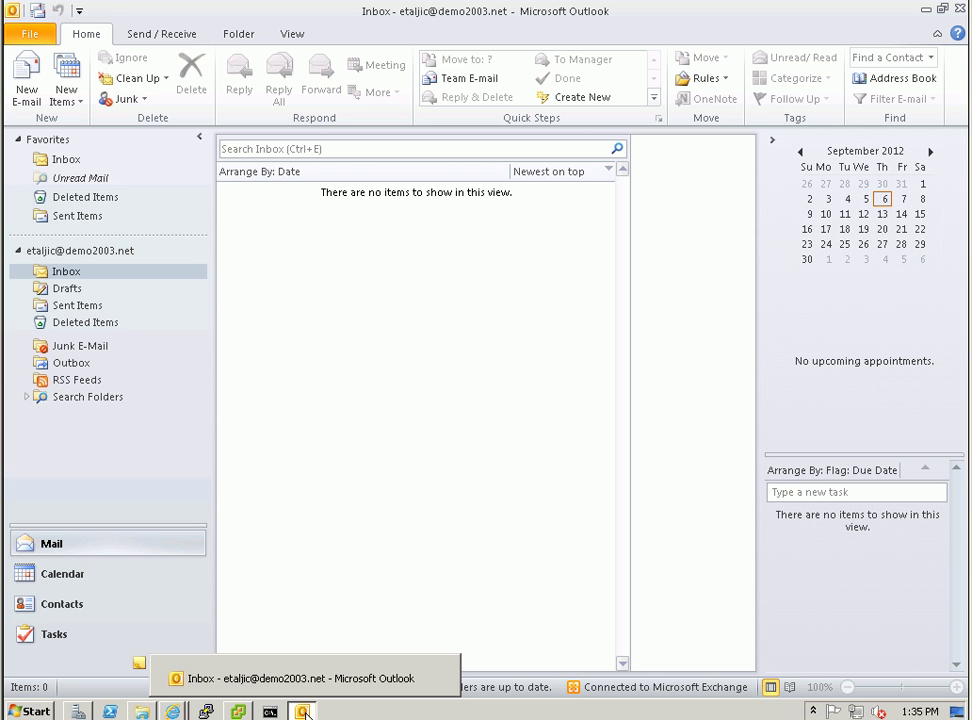
{"action": "left_click", "coordinate": [306, 713]}
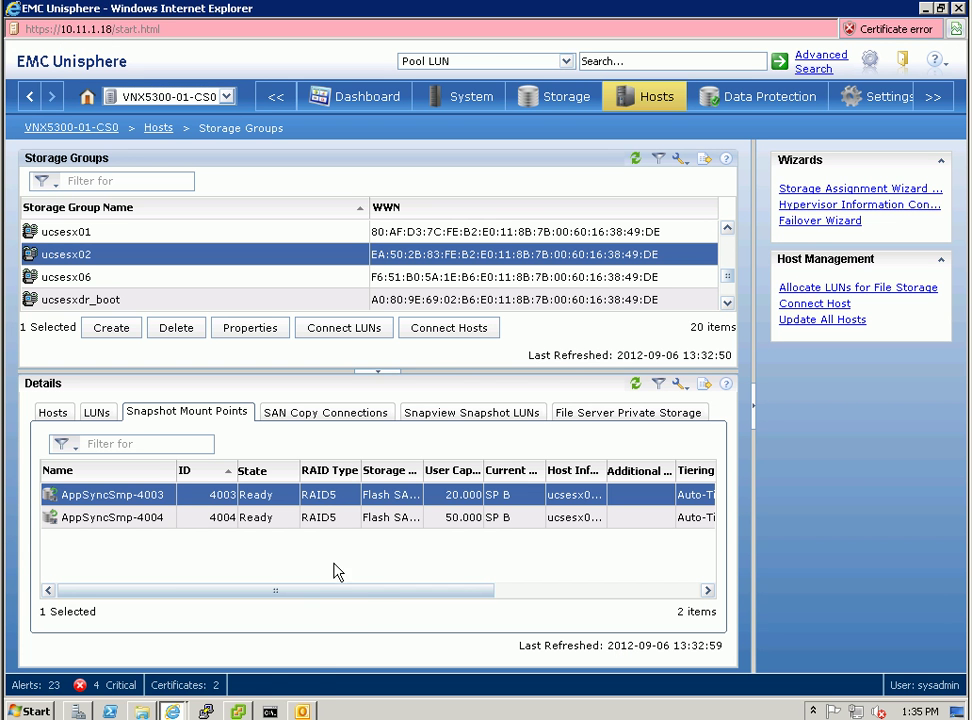
Return to AppSync and close the Mount Wizard to go back to MBX1's list of copies
{"action": "mouse_move", "coordinate": [174, 711]}
{"action": "left_click", "coordinate": [150, 679]}
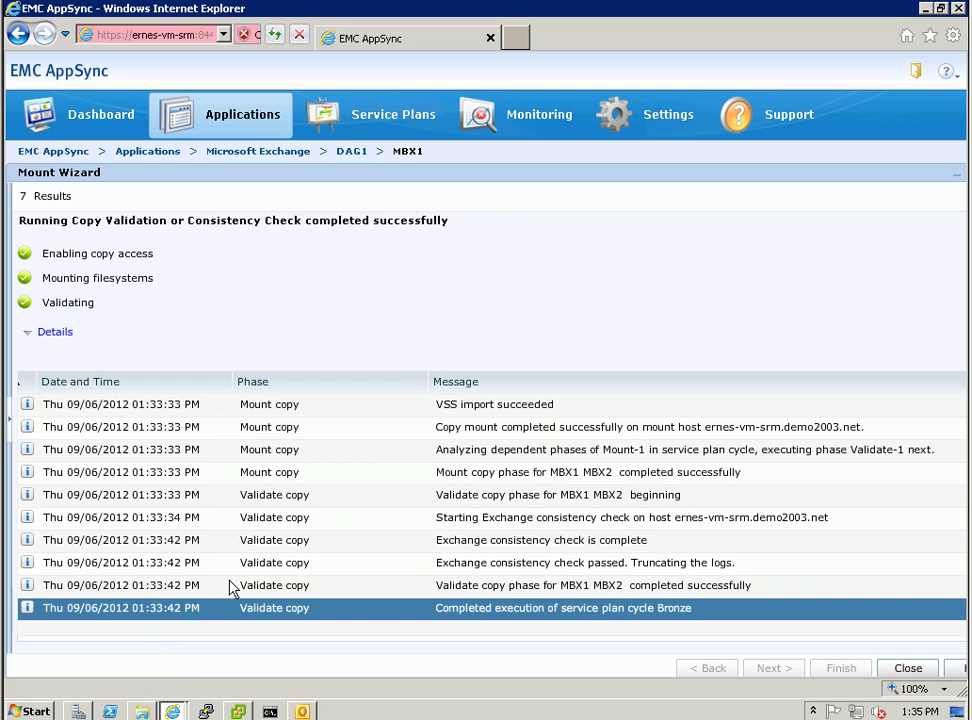
{"action": "left_click", "coordinate": [908, 668]}
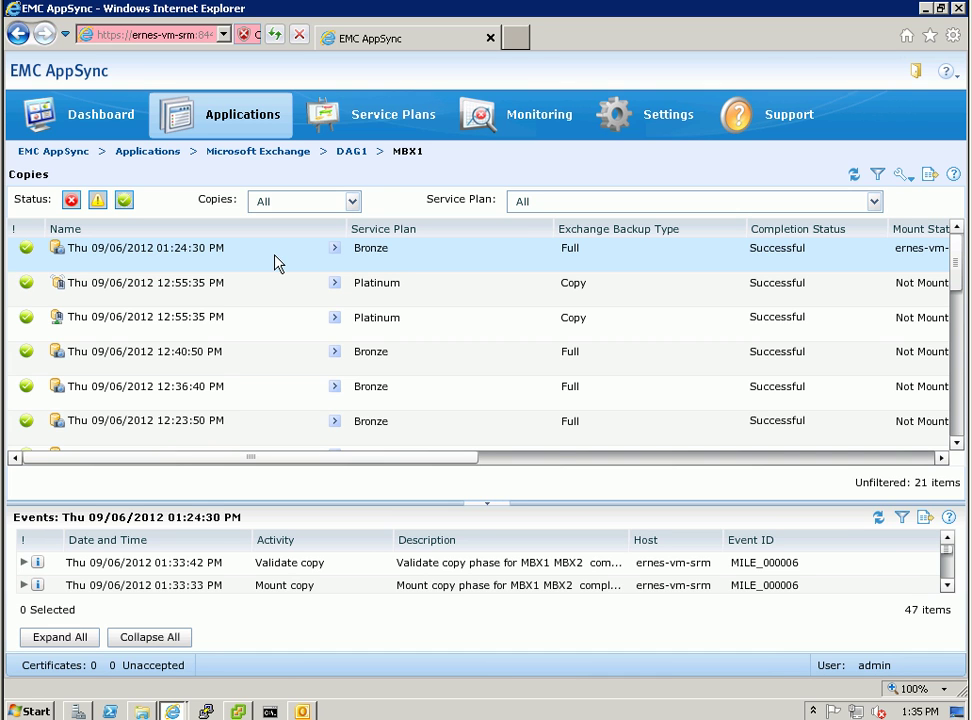
Start an individual item restore from MBX1's mounted Bronze copy of 01:24:30 PM
{"action": "left_click", "coordinate": [334, 250]}
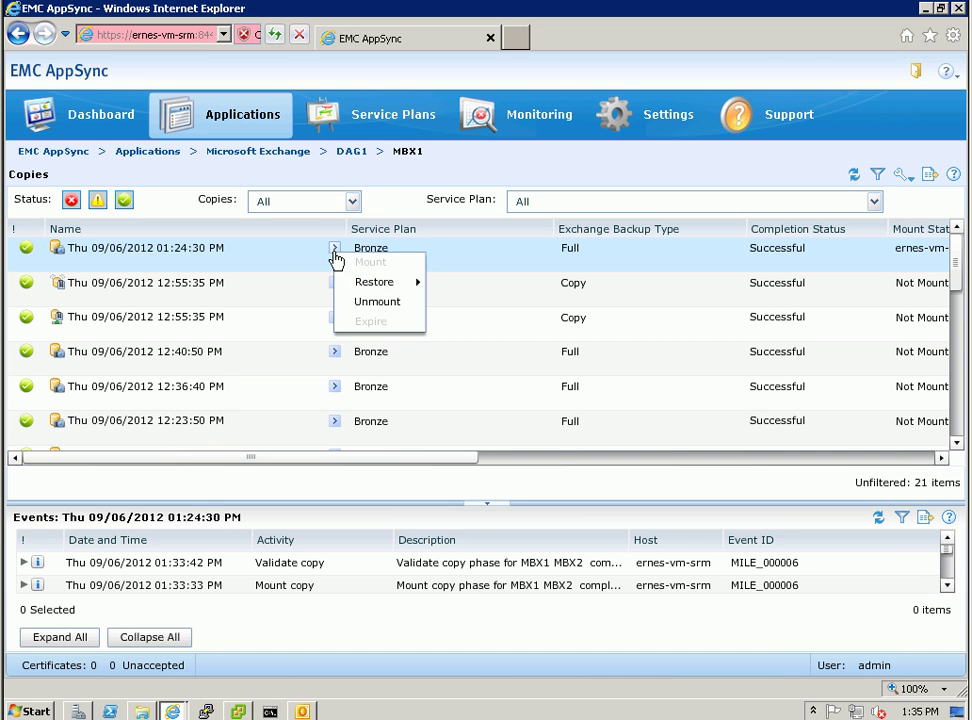
{"action": "mouse_move", "coordinate": [378, 282]}
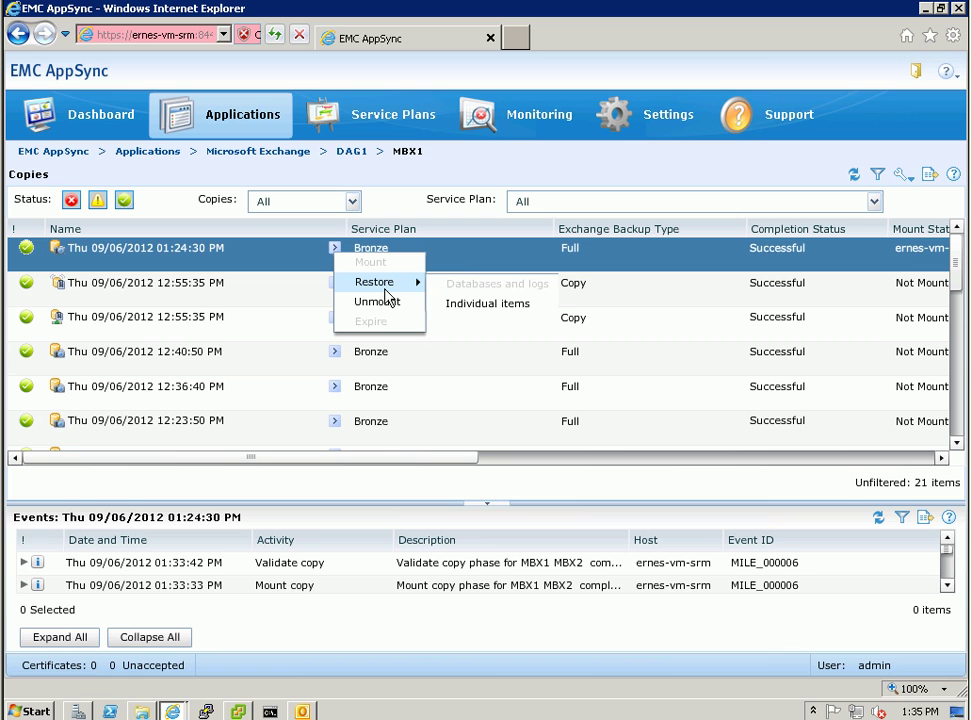
{"action": "left_click", "coordinate": [498, 311]}
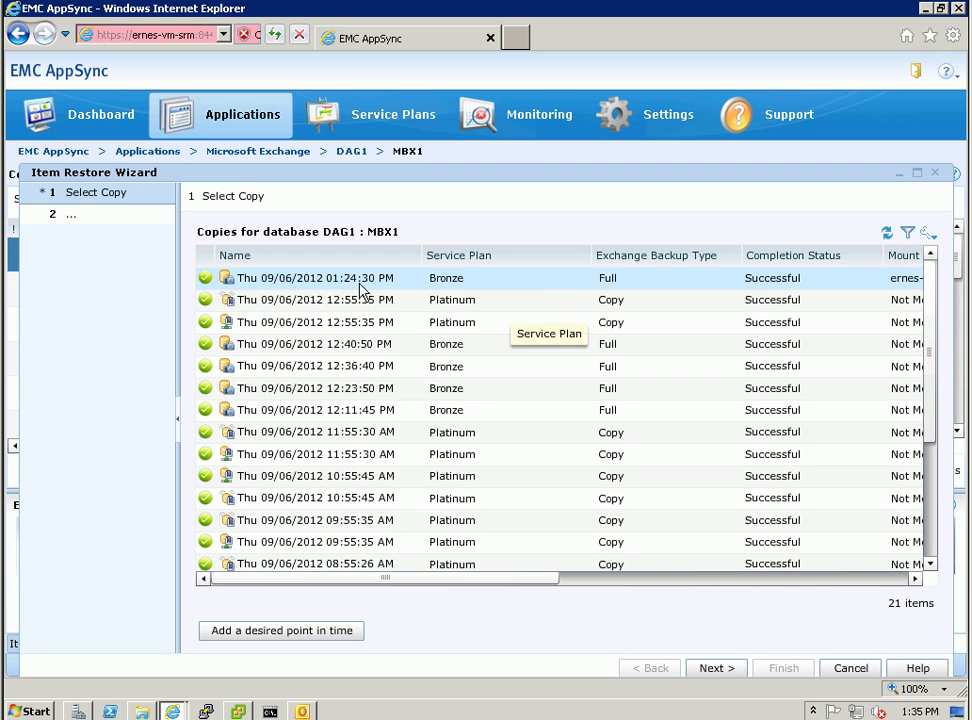
Select MBX1's Bronze copy of 01:24:30 PM for item restore and enter the ItemPoint username demo2003\administrator with the account password
{"action": "left_click", "coordinate": [460, 290]}
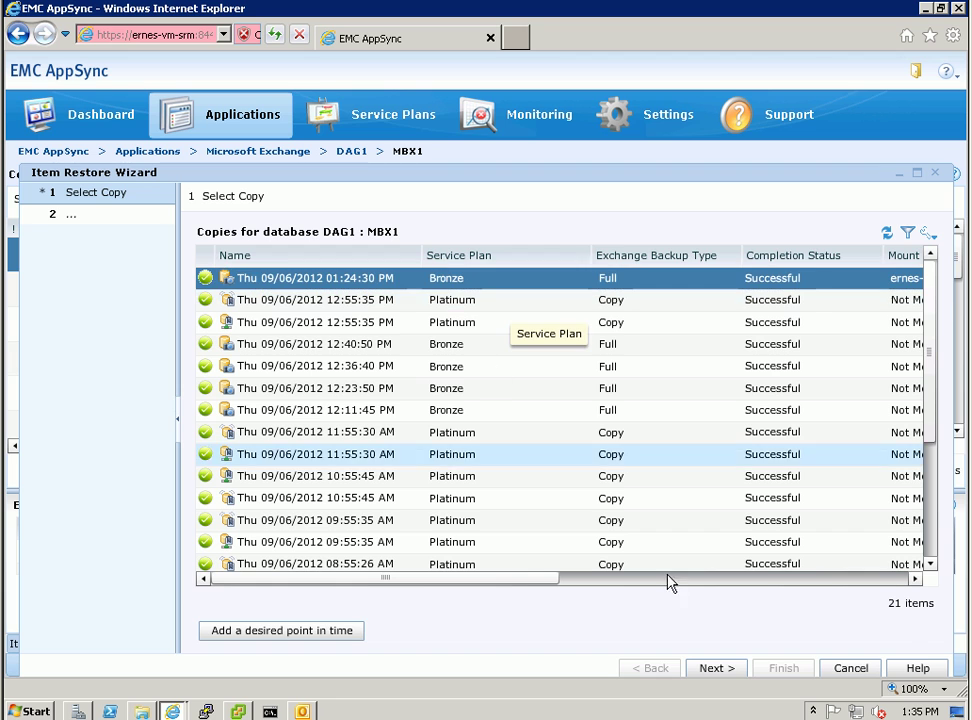
{"action": "left_click", "coordinate": [716, 668]}
{"action": "left_click", "coordinate": [347, 319]}
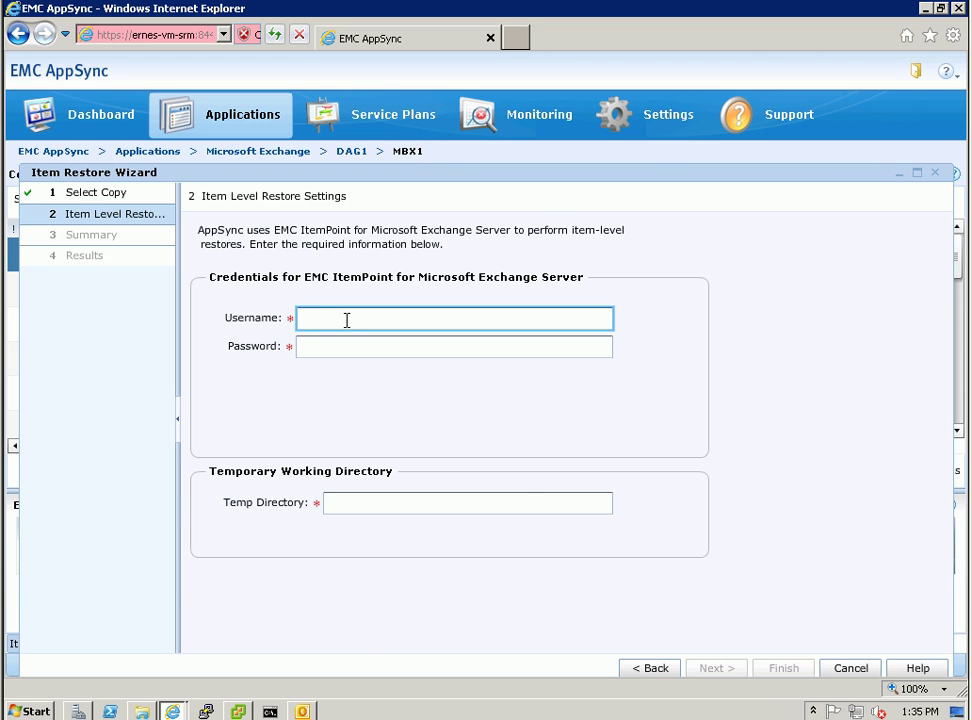
{"action": "type", "text": "demo2003\\administrator"}
{"action": "key", "text": "Tab"}
{"action": "type", "text": "********"}
Set the temporary working directory to C:\ernes\temp and finish the Item Restore Wizard to launch EMC ItemPoint
{"action": "key", "text": "Tab"}
{"action": "type", "text": "C:\\ernes\\temp"}
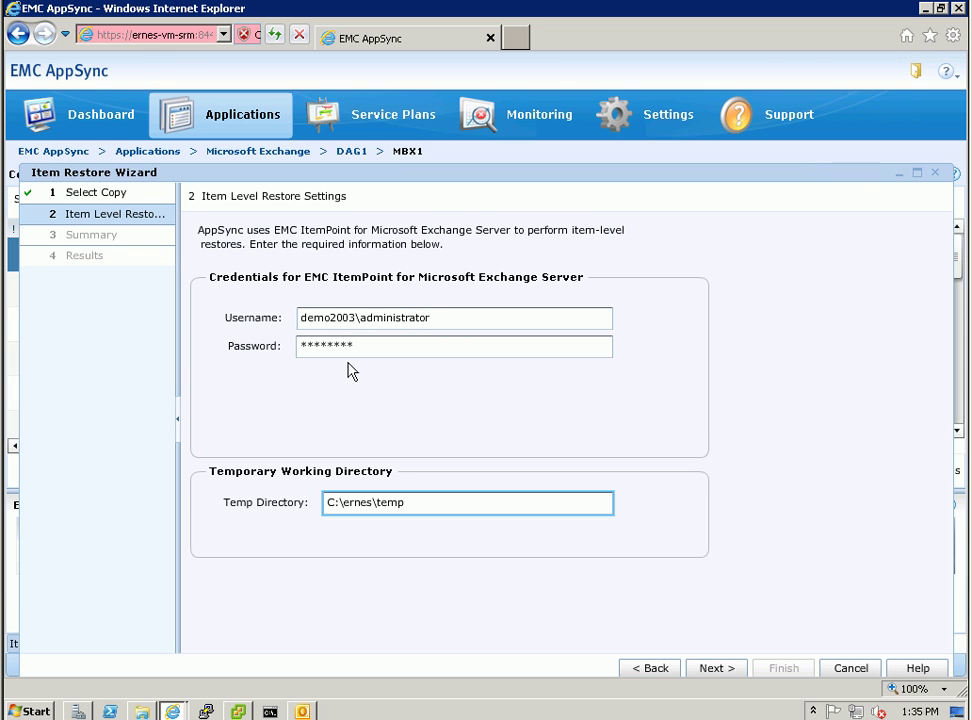
{"action": "left_click", "coordinate": [711, 668]}
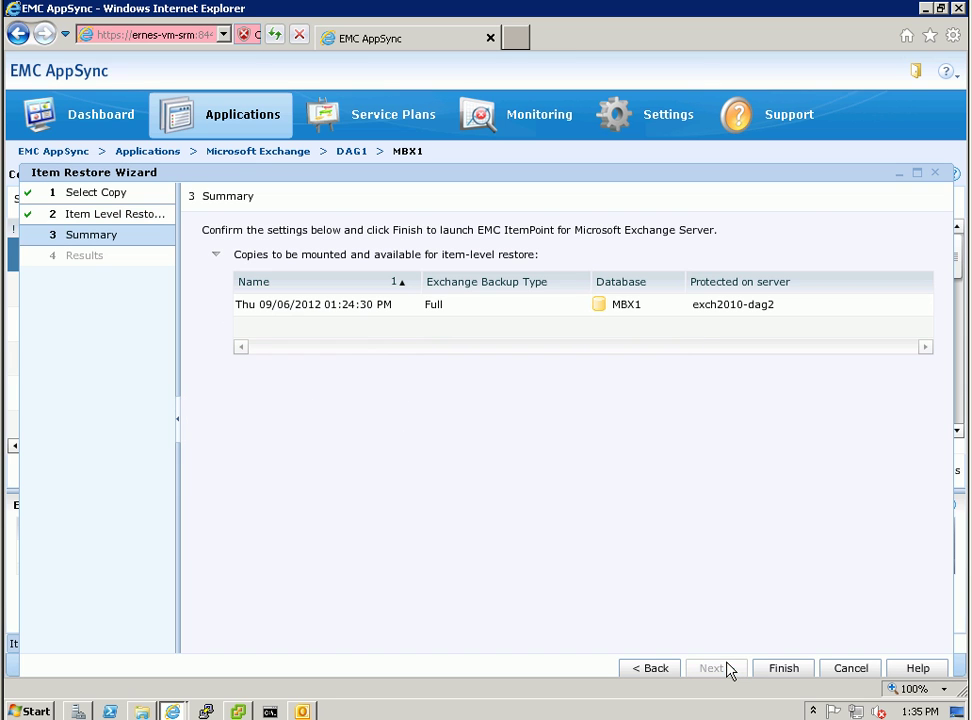
{"action": "left_click", "coordinate": [782, 668]}
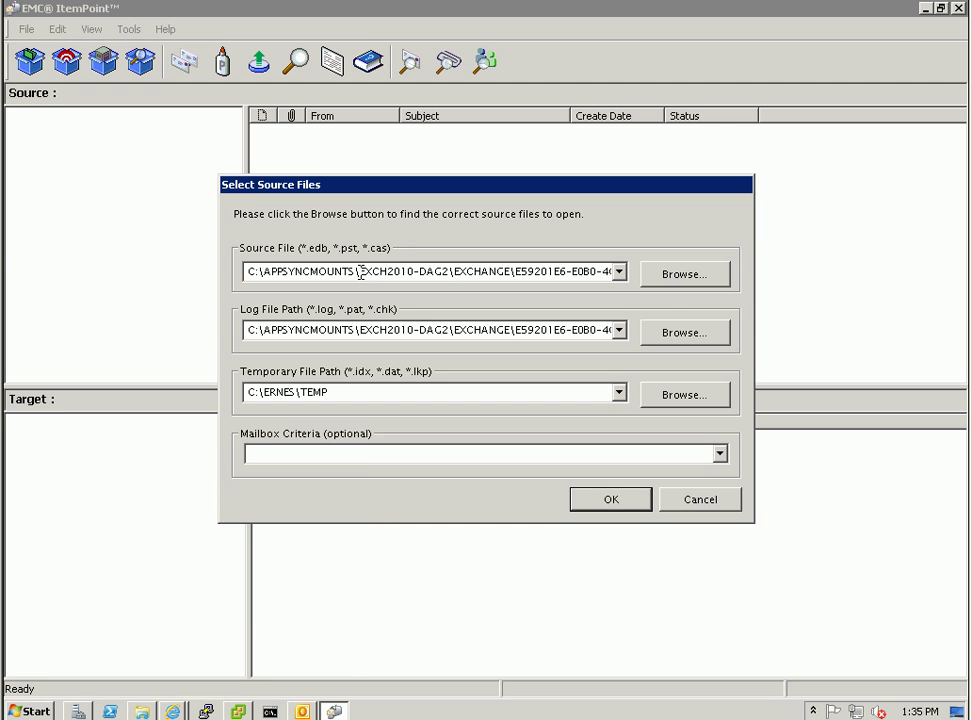
Review the source file, log file and temporary file paths, and open the mounted MBX1.EDB database as the source
{"action": "double_click", "coordinate": [301, 273]}
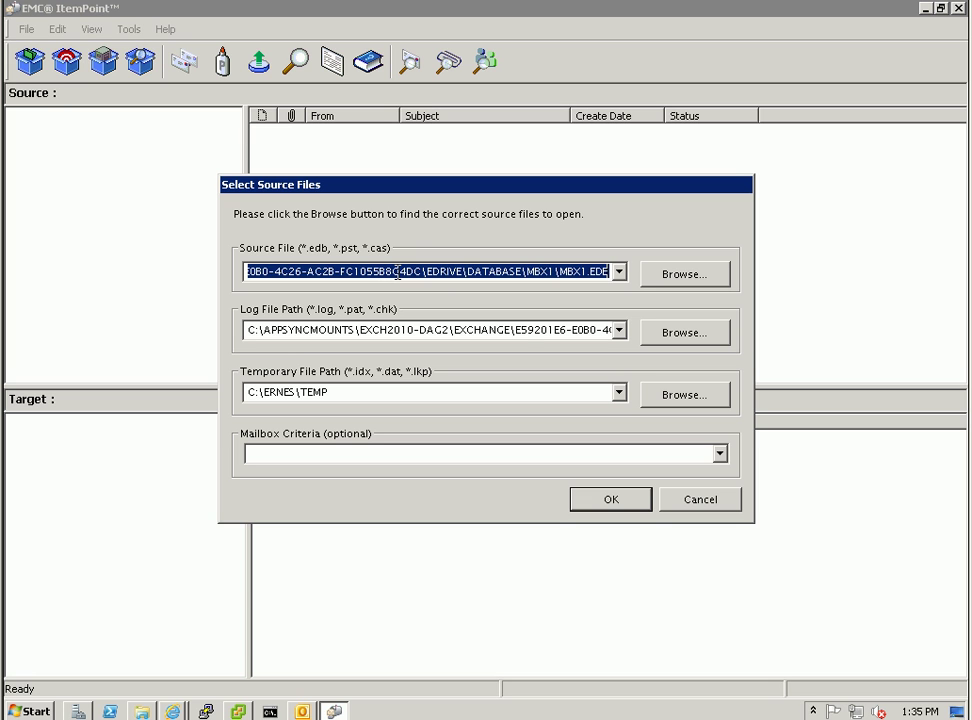
{"action": "double_click", "coordinate": [525, 332]}
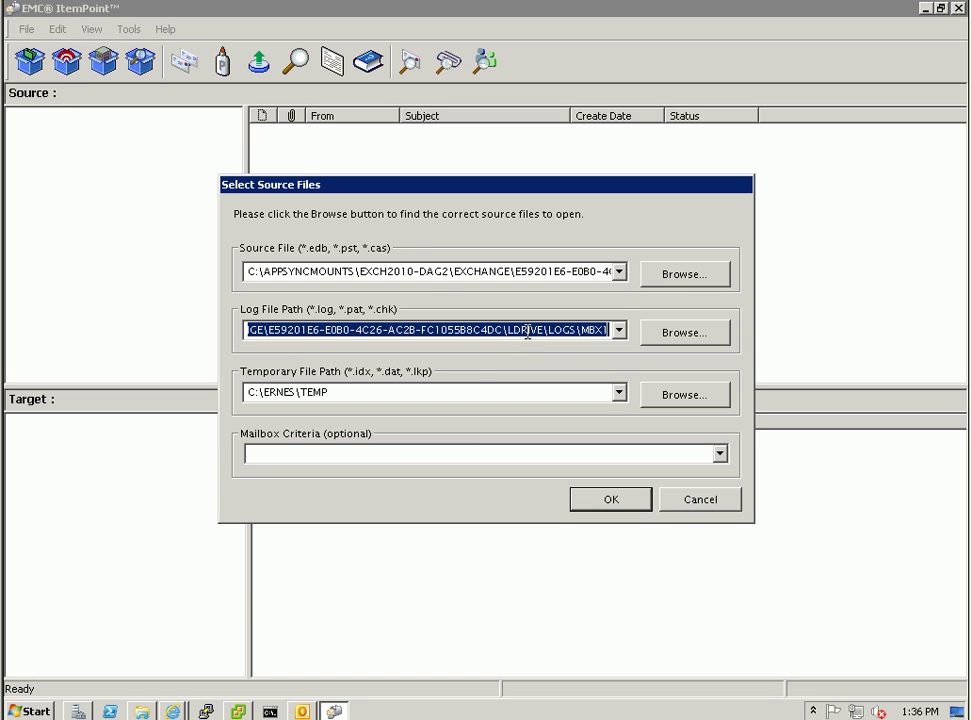
{"action": "double_click", "coordinate": [364, 395]}
{"action": "left_click", "coordinate": [601, 501]}
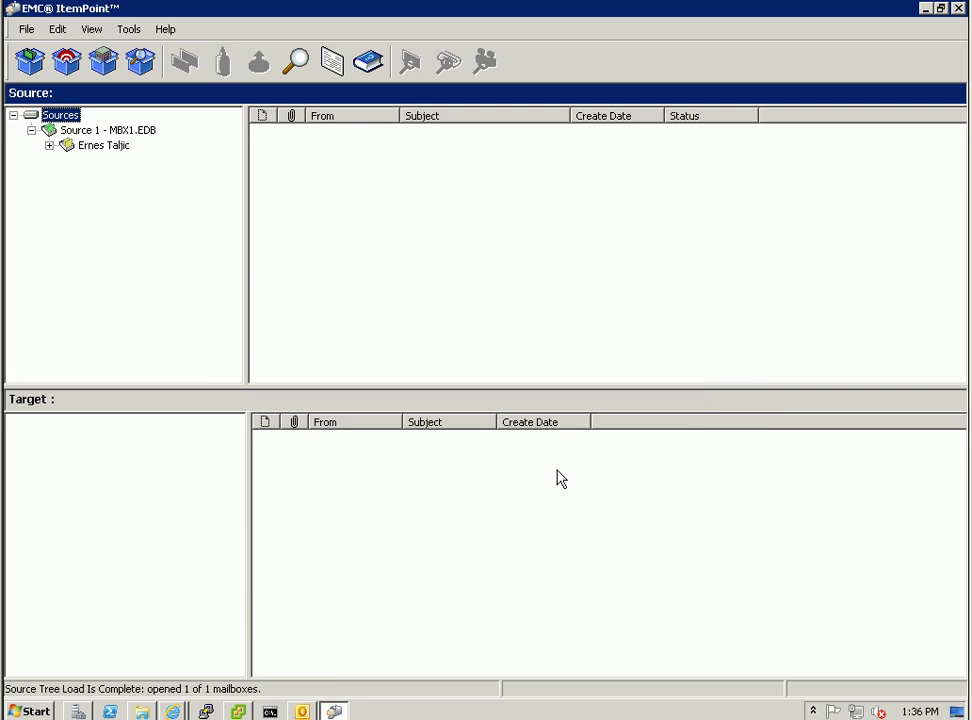
Open the Inbox of the source mailbox in MBX1.EDB and select the "Test - restore" message
{"action": "left_click", "coordinate": [48, 145]}
{"action": "left_click", "coordinate": [111, 222]}
{"action": "left_click", "coordinate": [388, 138]}
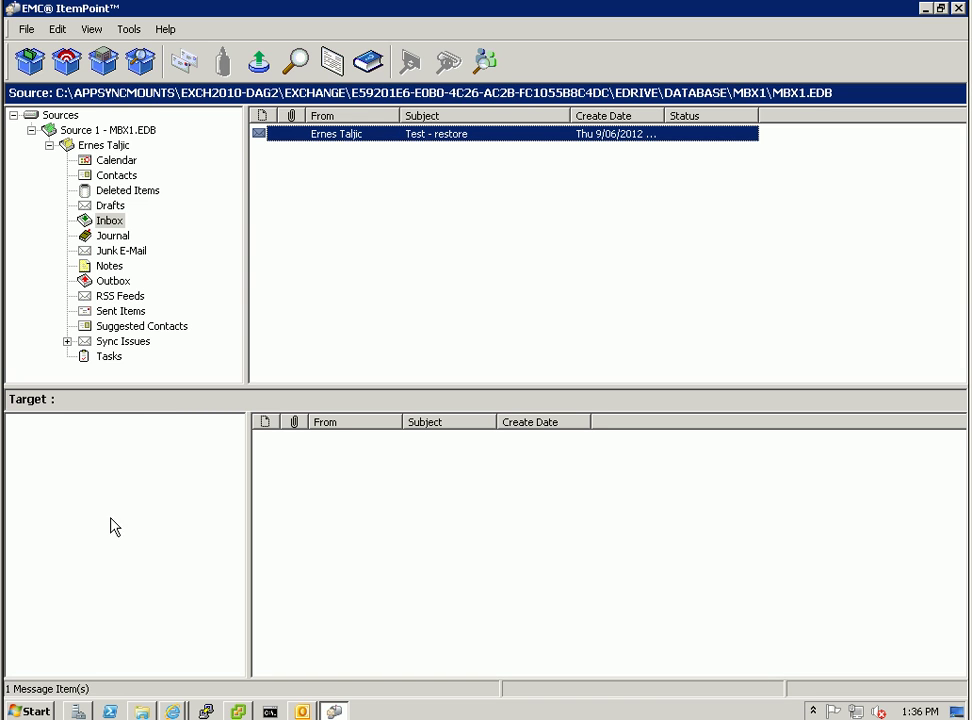
Connect to all mailboxes on the target Exchange server exch2010-dag1 through domain controller LABDC and close the connection report
{"action": "left_click", "coordinate": [103, 61]}
{"action": "left_click", "coordinate": [357, 295]}
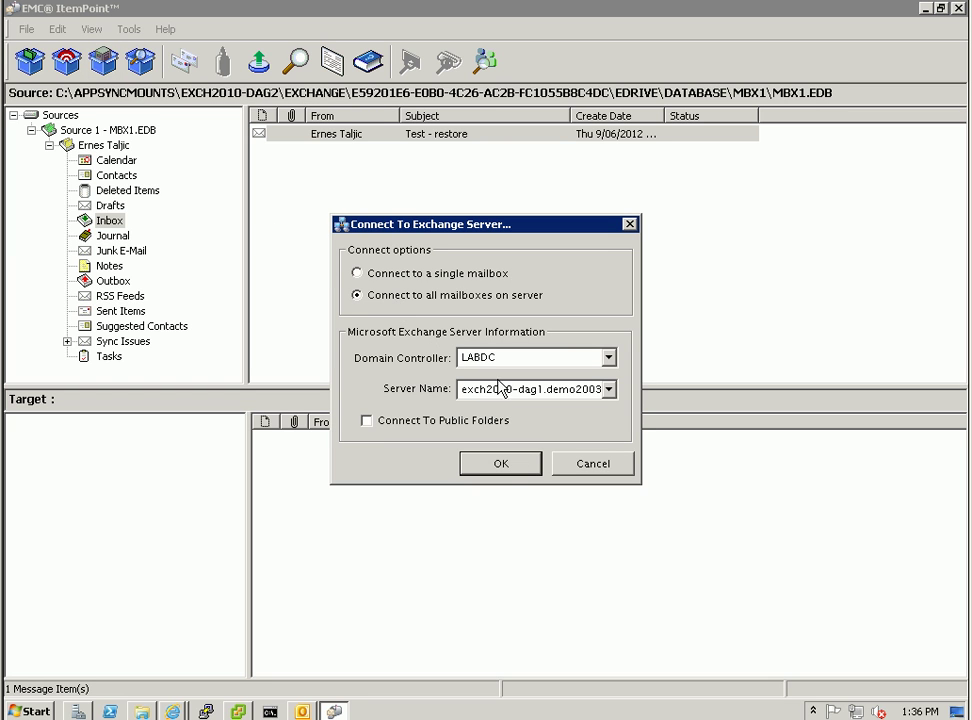
{"action": "left_click", "coordinate": [508, 469]}
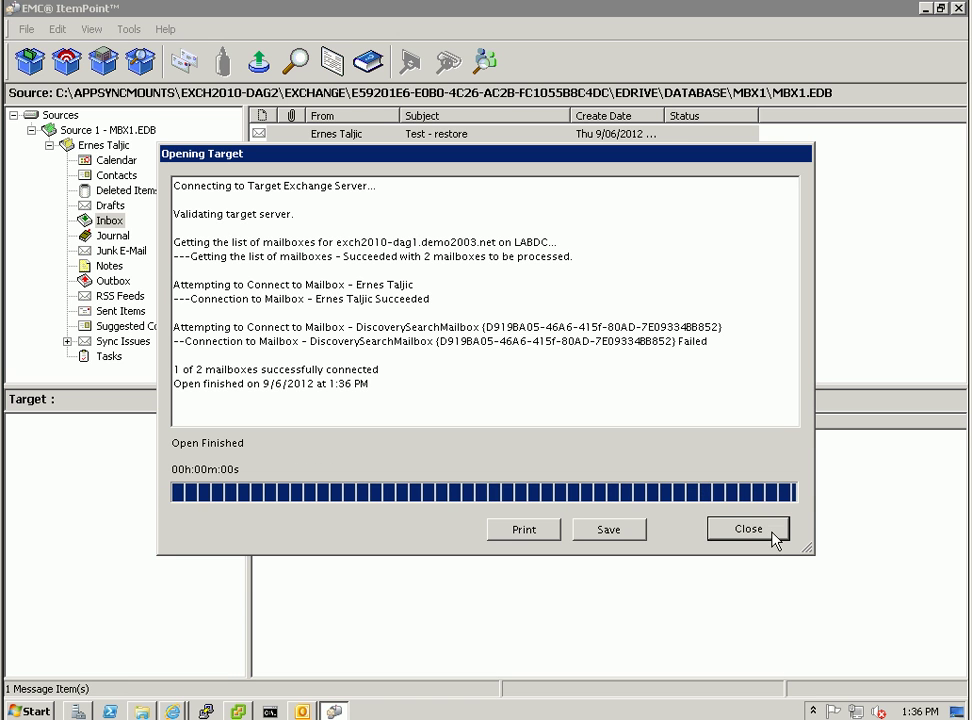
{"action": "left_click", "coordinate": [748, 529]}
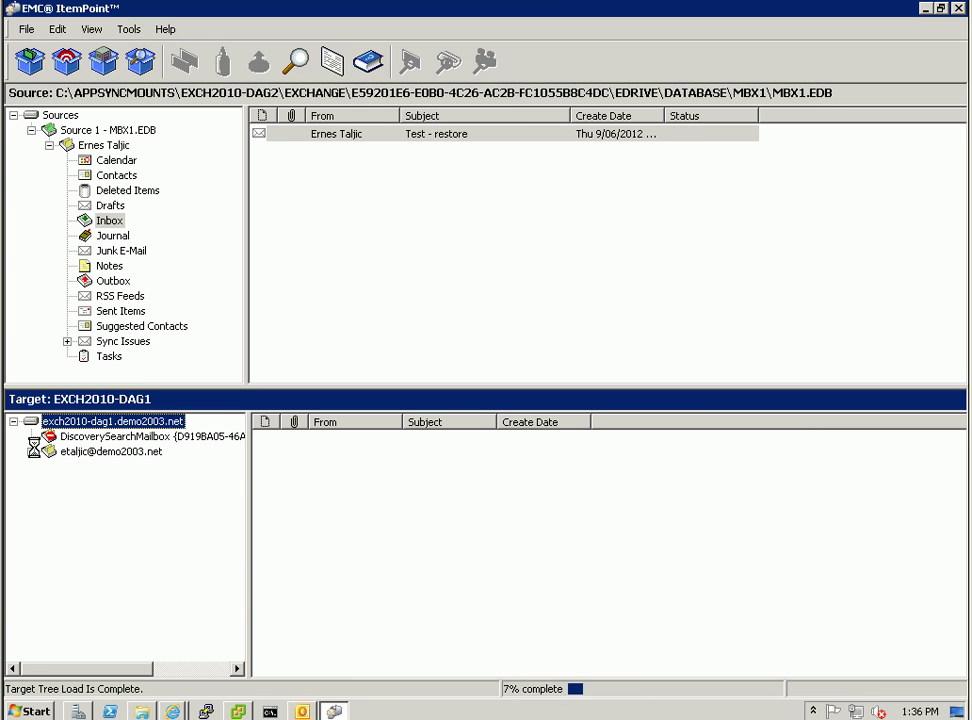
Open the Inbox of the target user's mailbox, check the Inbox in Outlook for comparison, and return to ItemPoint
{"action": "left_click", "coordinate": [31, 449]}
{"action": "left_click", "coordinate": [72, 512]}
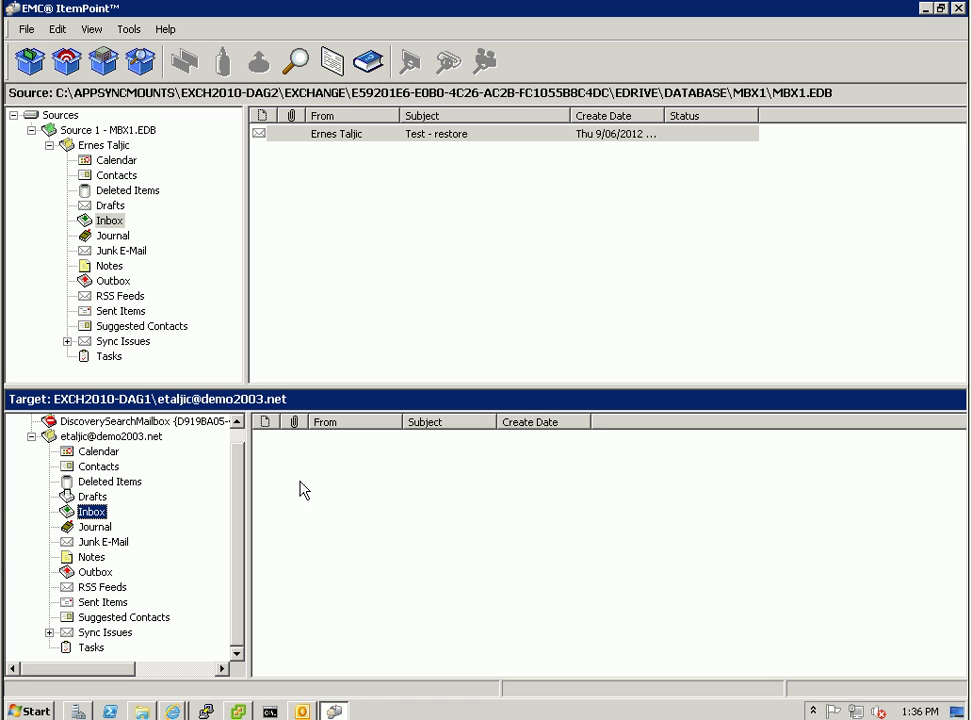
{"action": "left_click", "coordinate": [303, 711]}
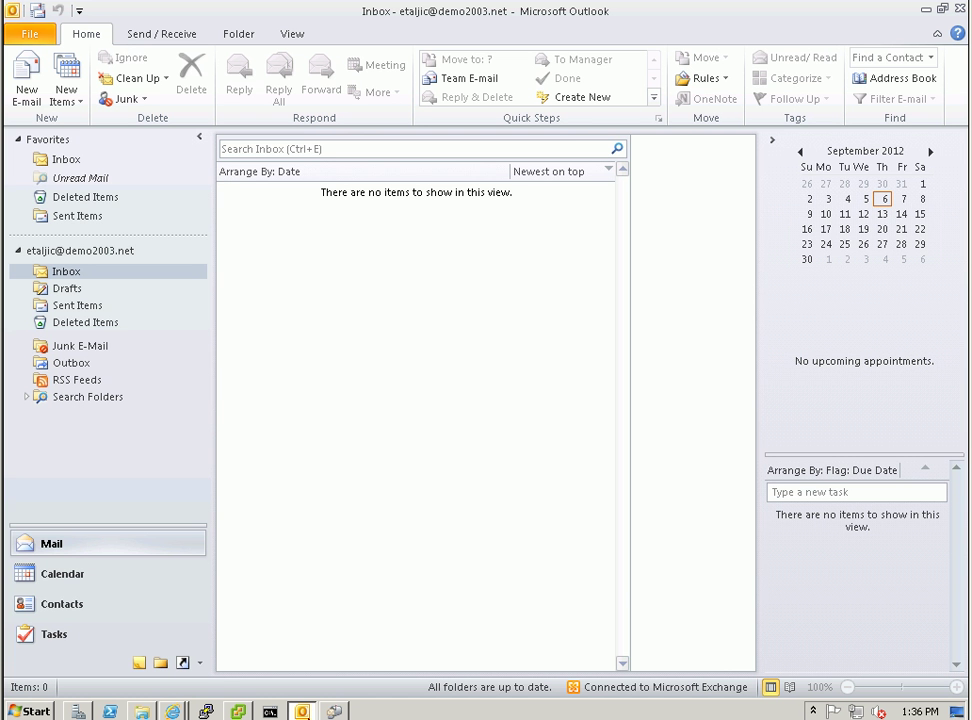
{"action": "key", "text": "alt+Tab"}
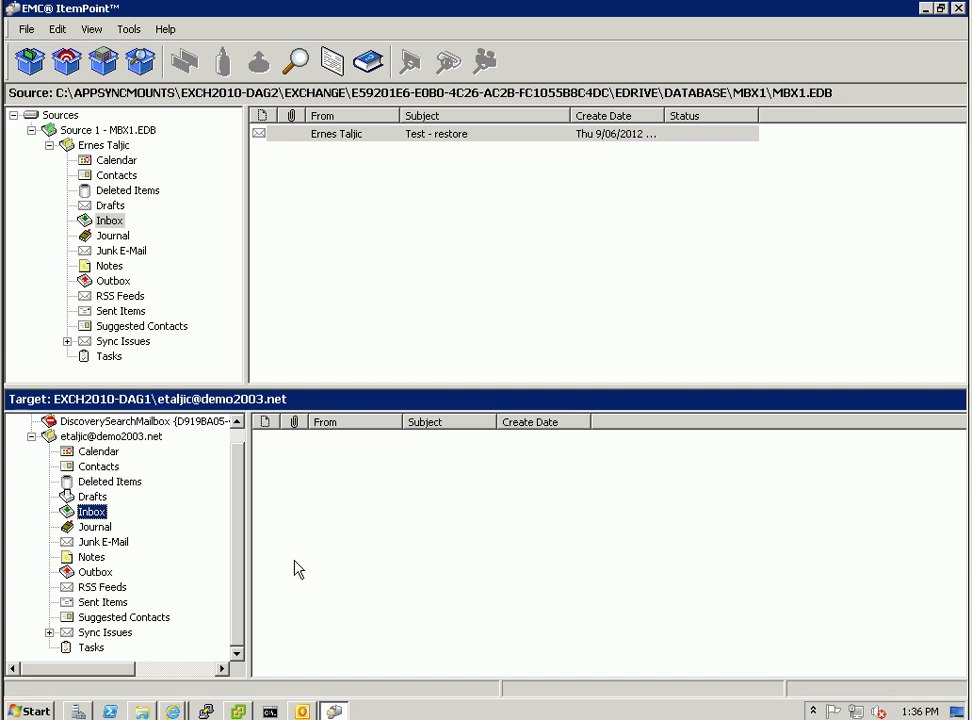
Copy the "Test - restore" message from the source Inbox into the target mailbox's Inbox and select the restored copy
{"action": "left_click", "coordinate": [354, 140]}
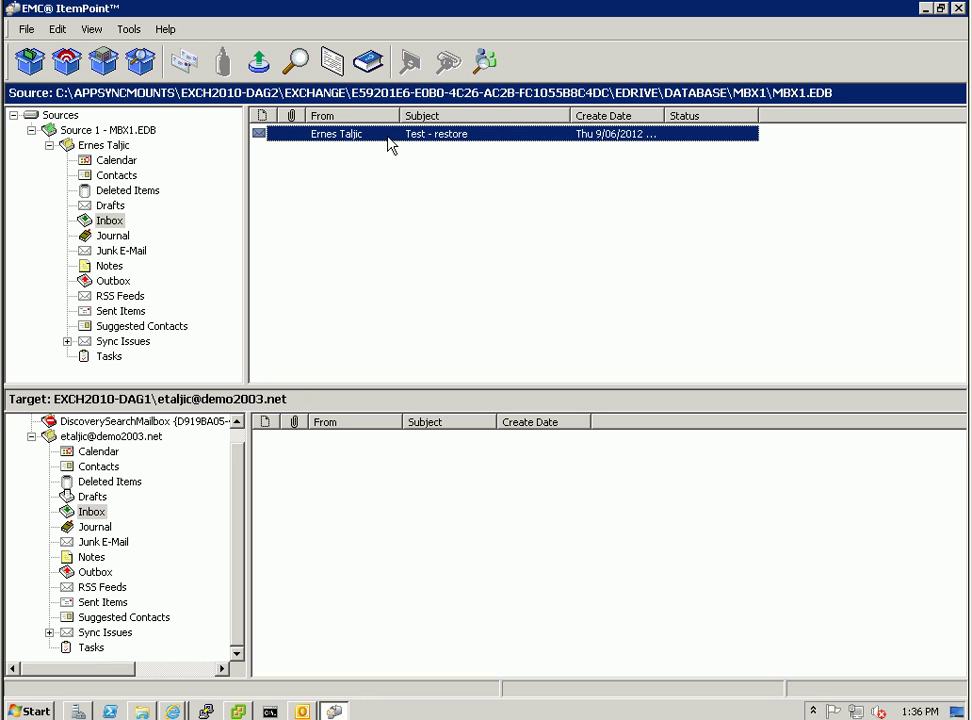
{"action": "left_click_drag", "start_coordinate": [383, 145], "coordinate": [90, 516]}
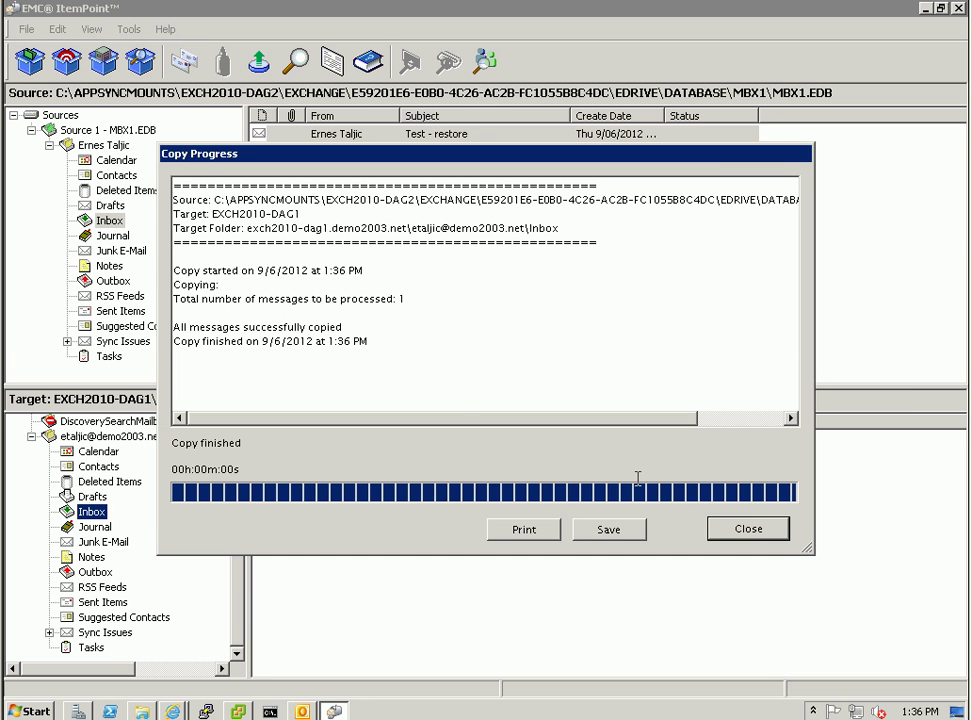
{"action": "left_click", "coordinate": [748, 529]}
{"action": "left_click", "coordinate": [377, 445]}
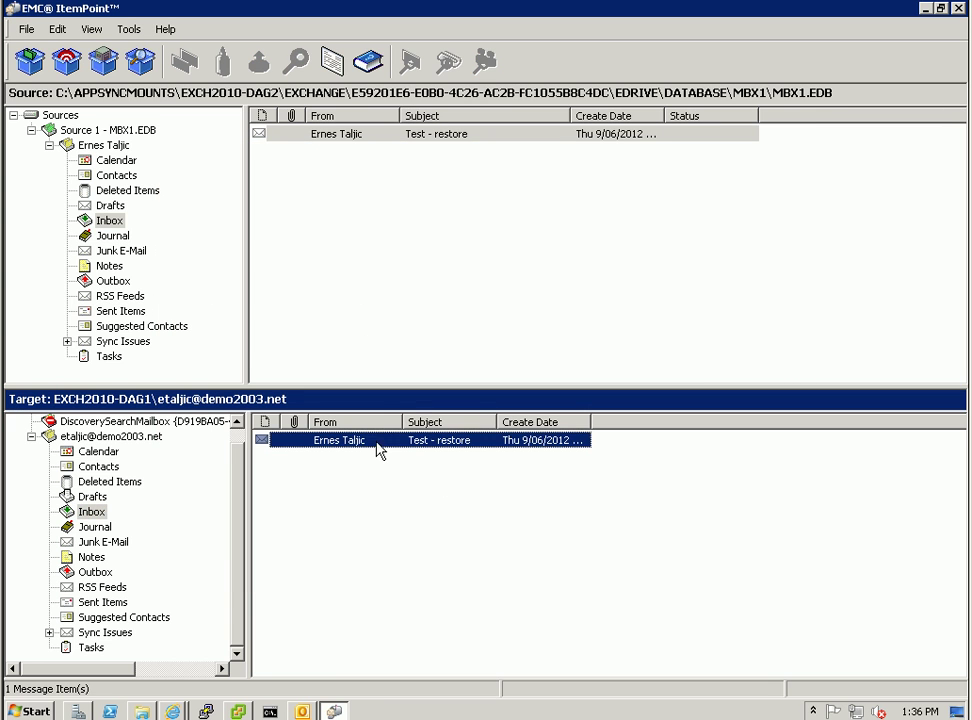
Switch to Outlook, open the restored "Test - restore" message from the Inbox to check it, and close it
{"action": "left_click", "coordinate": [306, 712]}
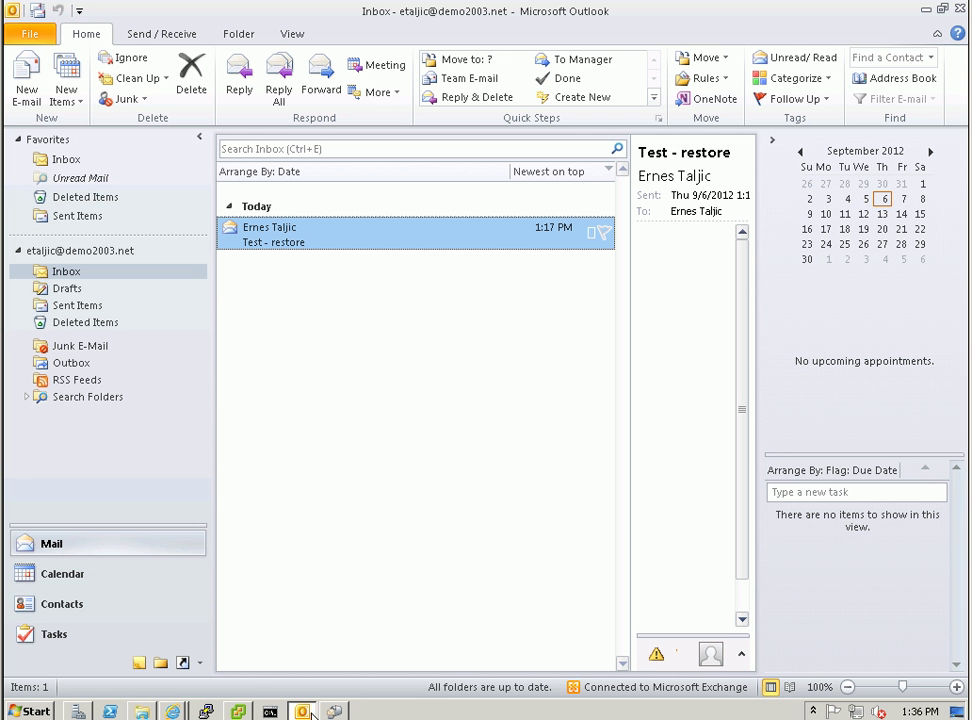
{"action": "double_click", "coordinate": [294, 242]}
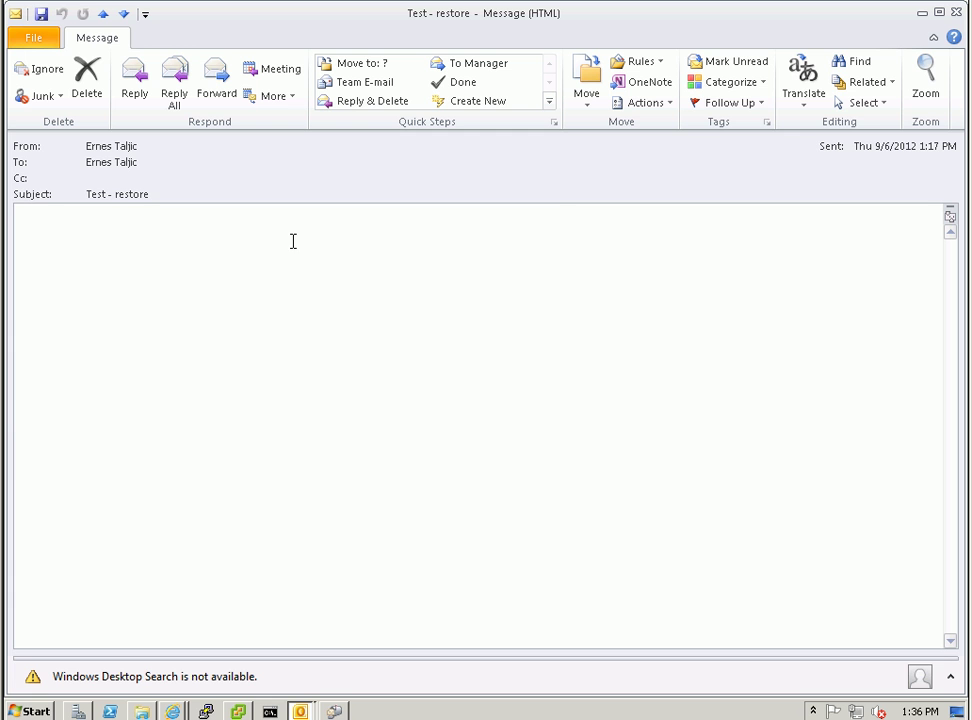
{"action": "left_click", "coordinate": [955, 13]}
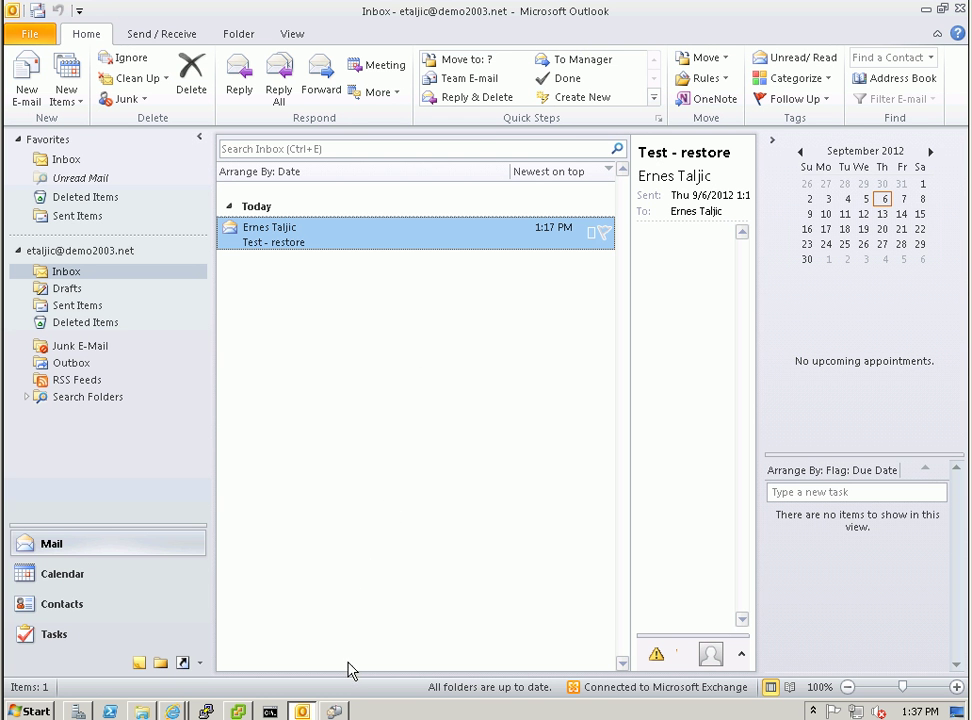
{"action": "mouse_move", "coordinate": [335, 711]}
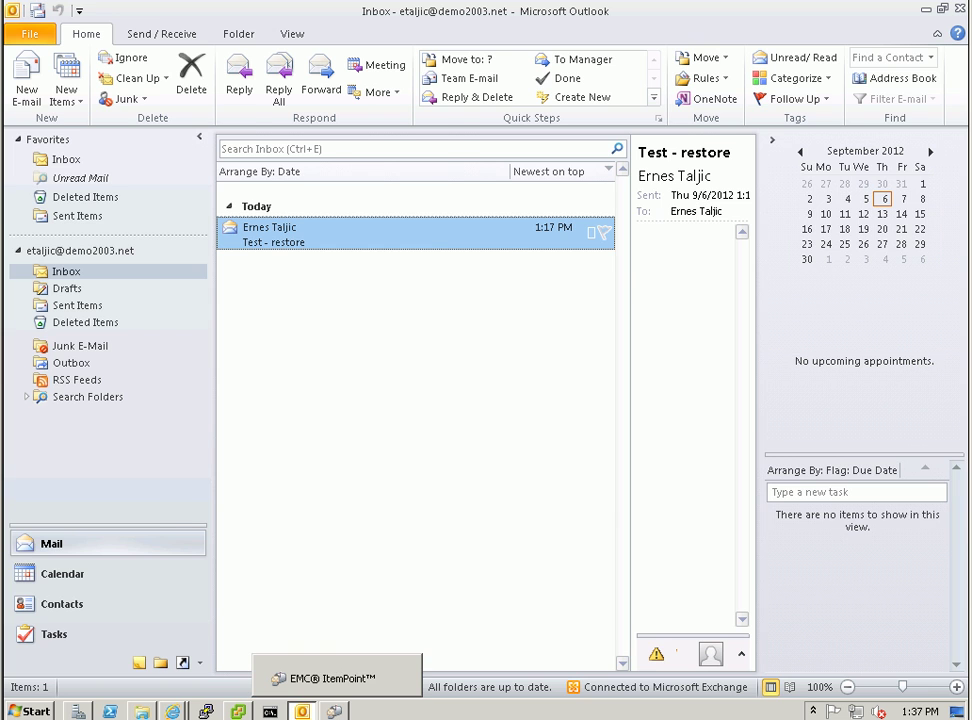